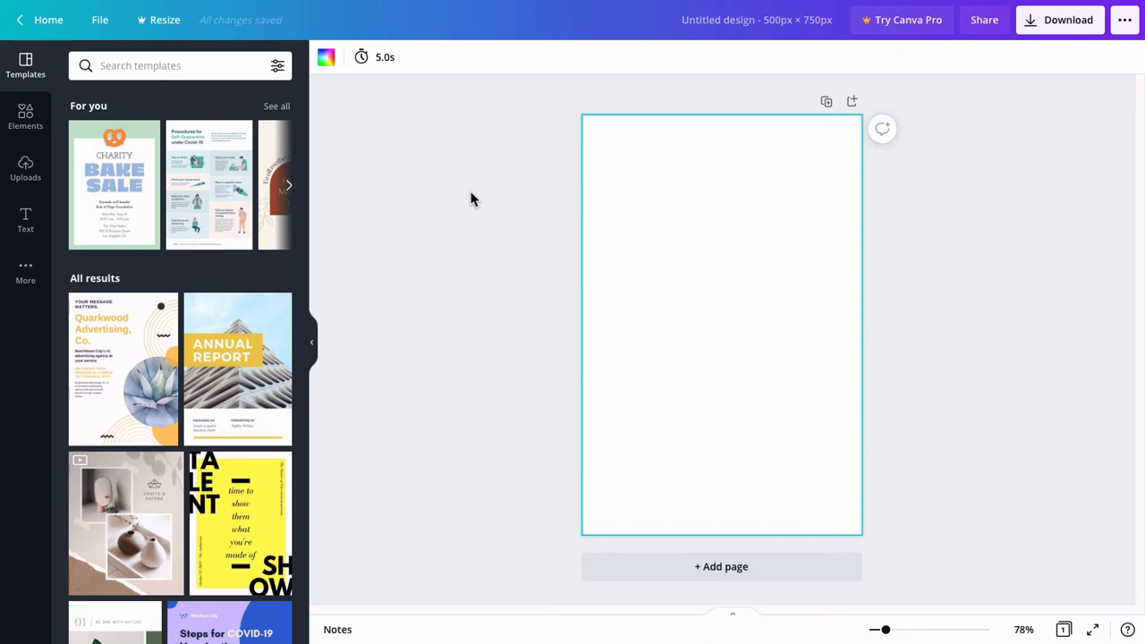
- Search the elements for "mockup" and fill the page with the photo of a blank gold-edged frame on white wooden boards
click(20, 125)
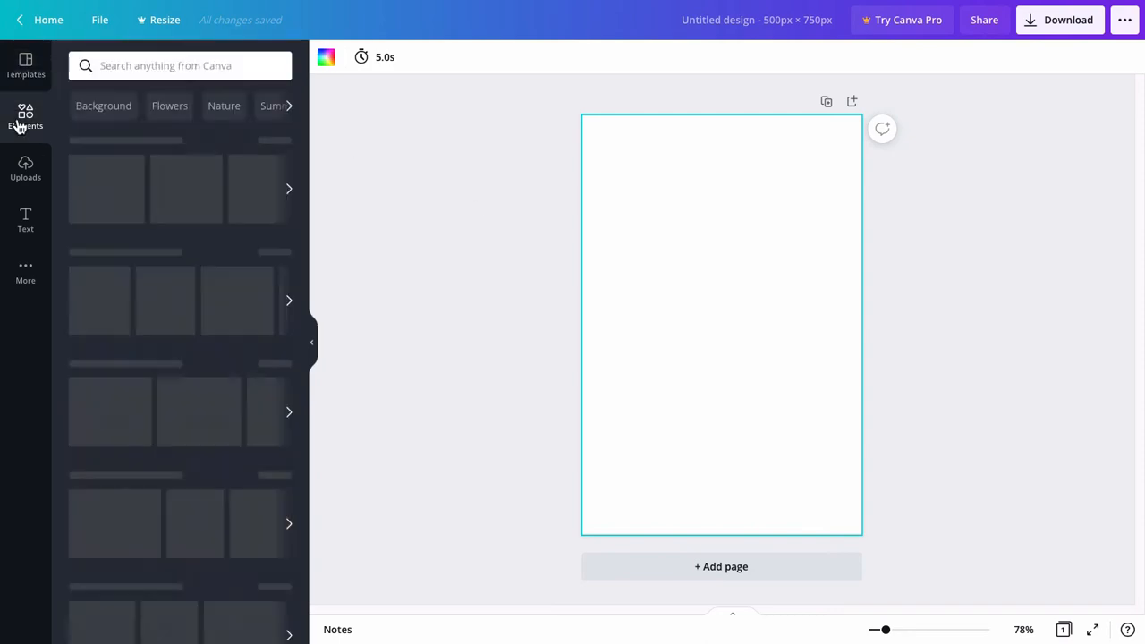
click(100, 66)
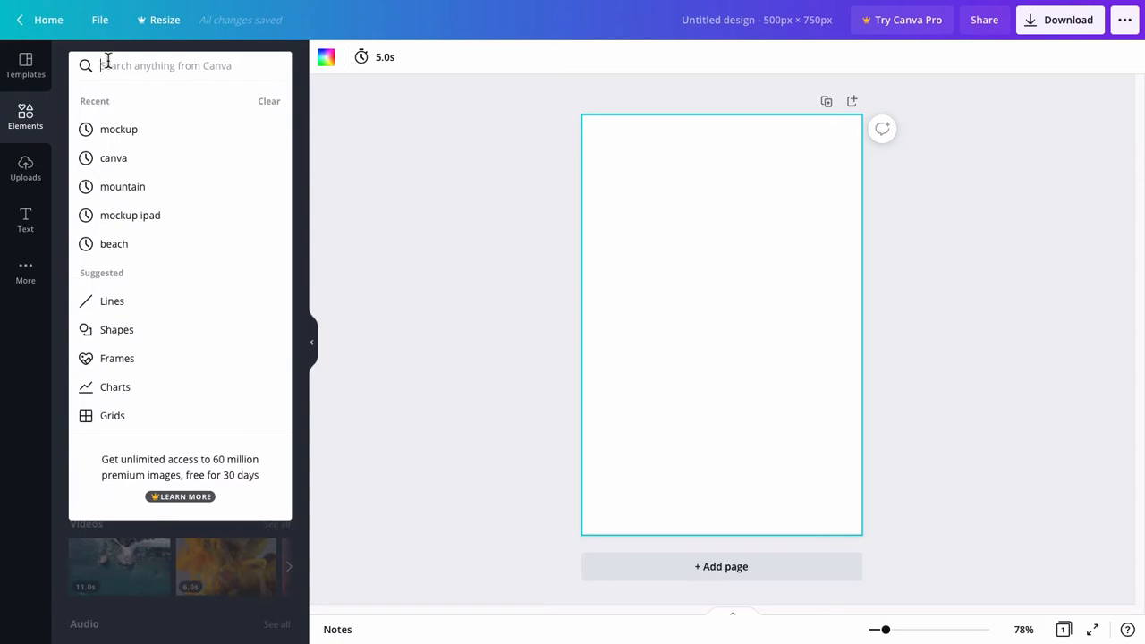
click(115, 130)
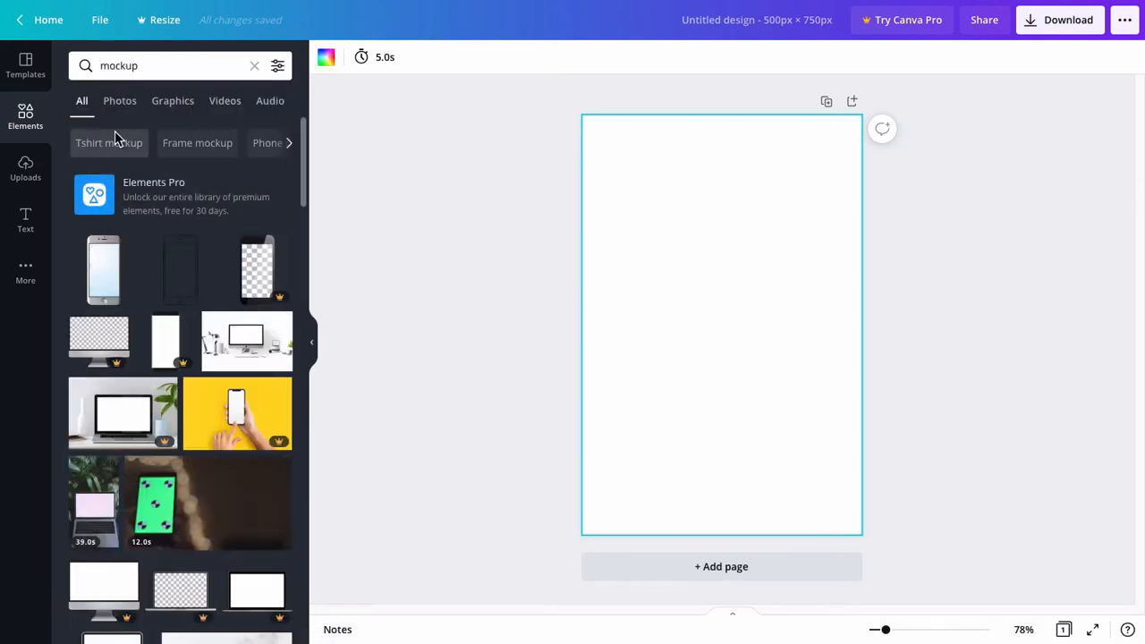
scroll(115, 164, down, 4)
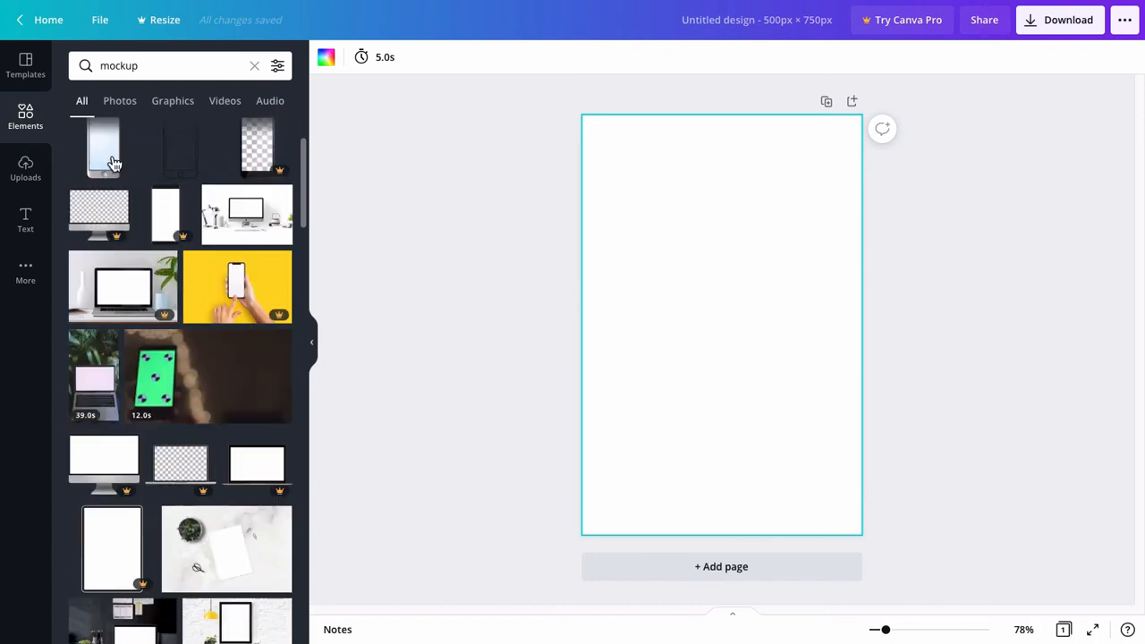
scroll(115, 164, up, 4)
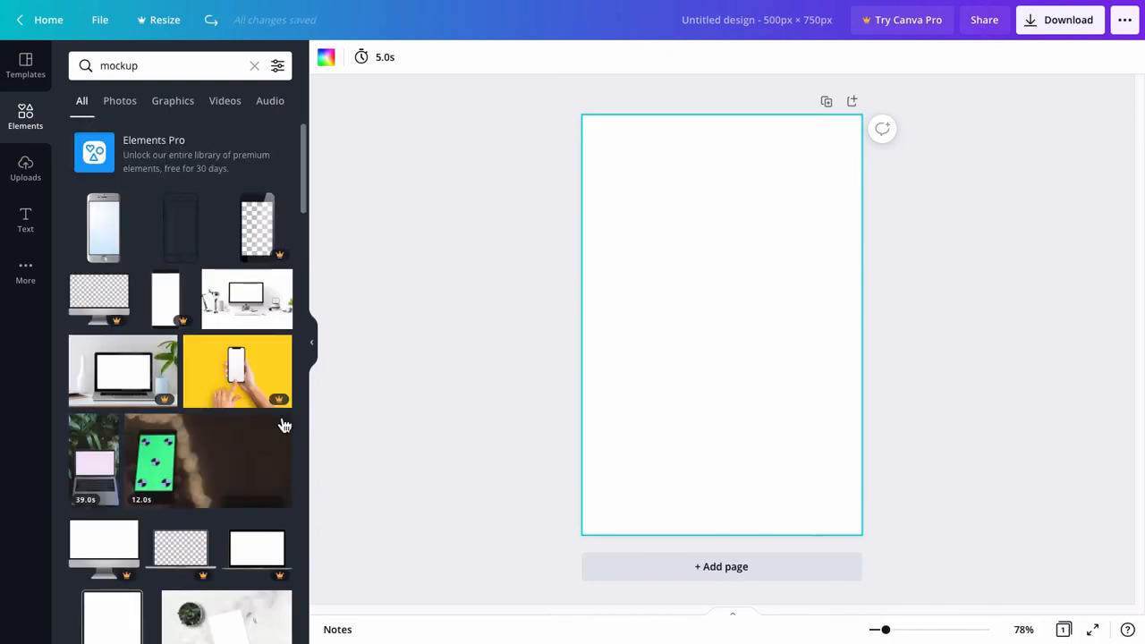
scroll(258, 435, down, 4)
scroll(259, 435, down, 2)
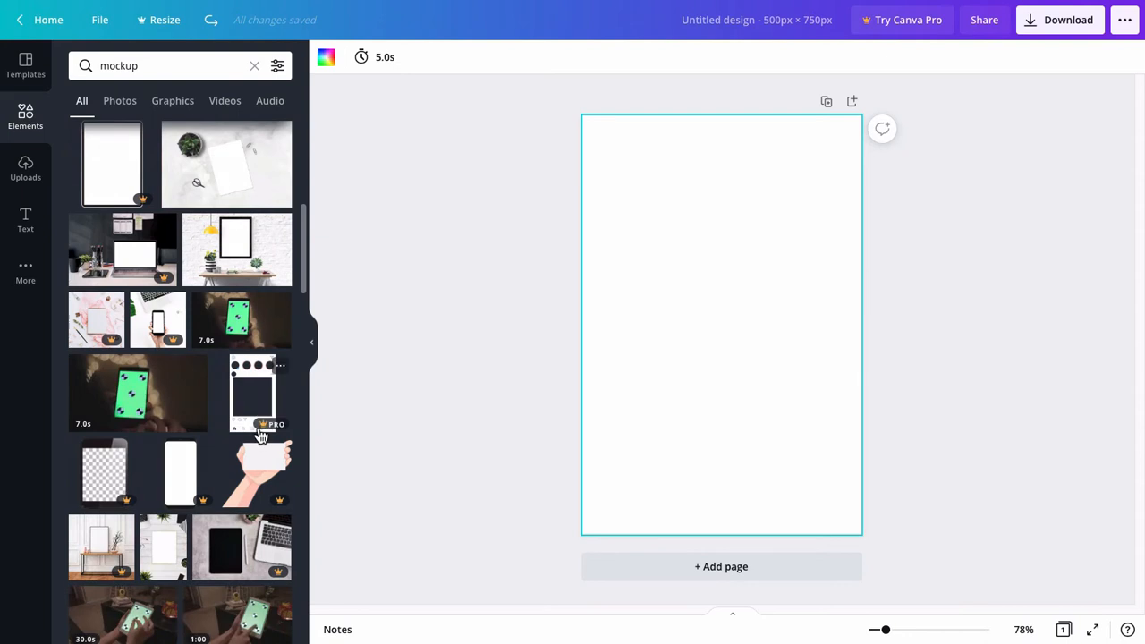
drag(163, 554, 598, 420)
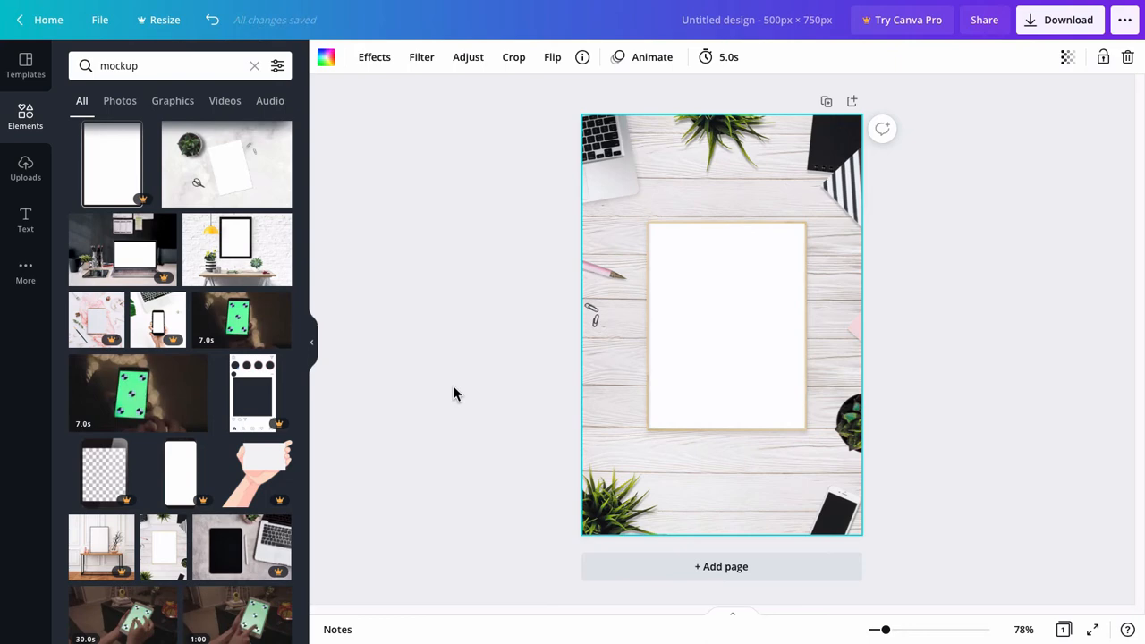
click(452, 394)
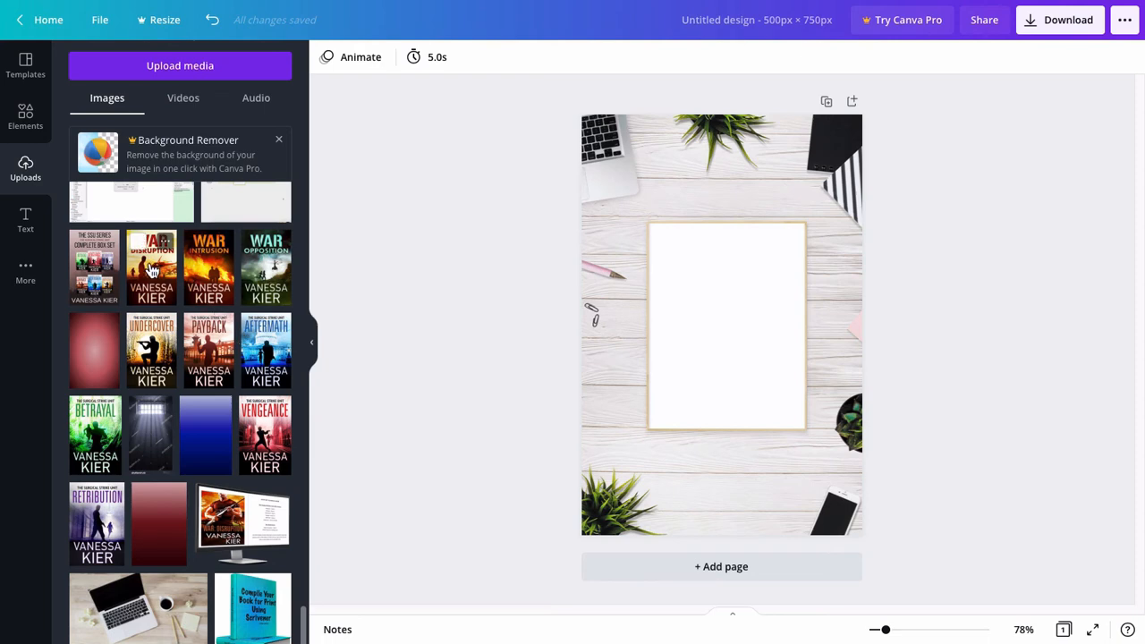
- Place the uploaded War Disruption cover over the blank frame and scale it down to fit the frame's height
drag(152, 271, 663, 258)
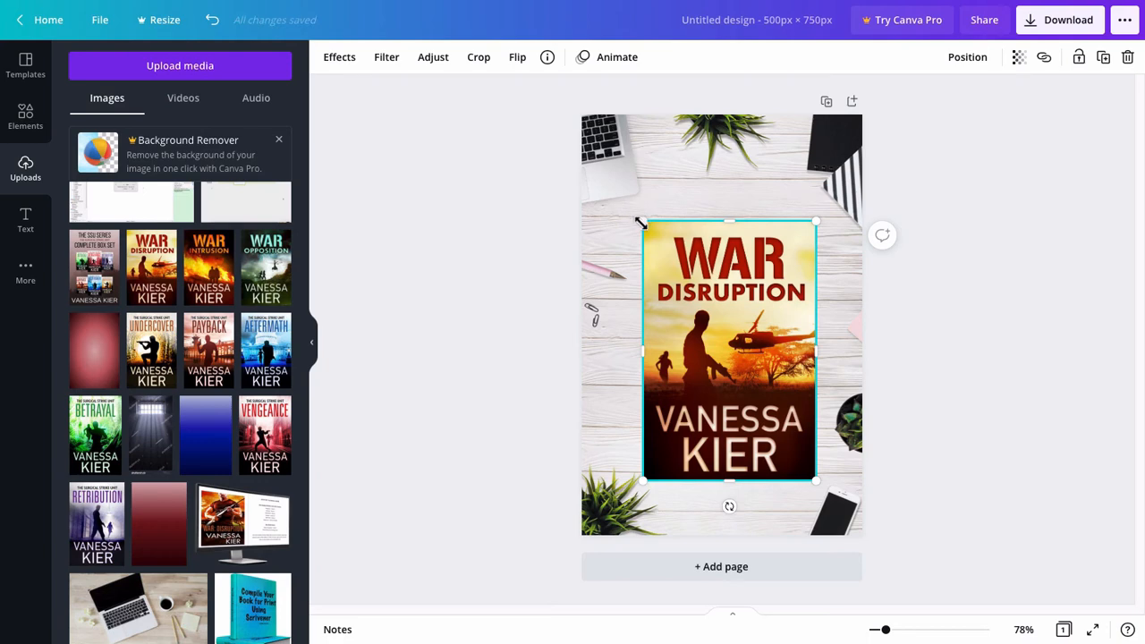
drag(640, 222, 682, 247)
mouse_move(676, 293)
mouse_down()
mouse_move(681, 276)
mouse_move(679, 289)
mouse_up()
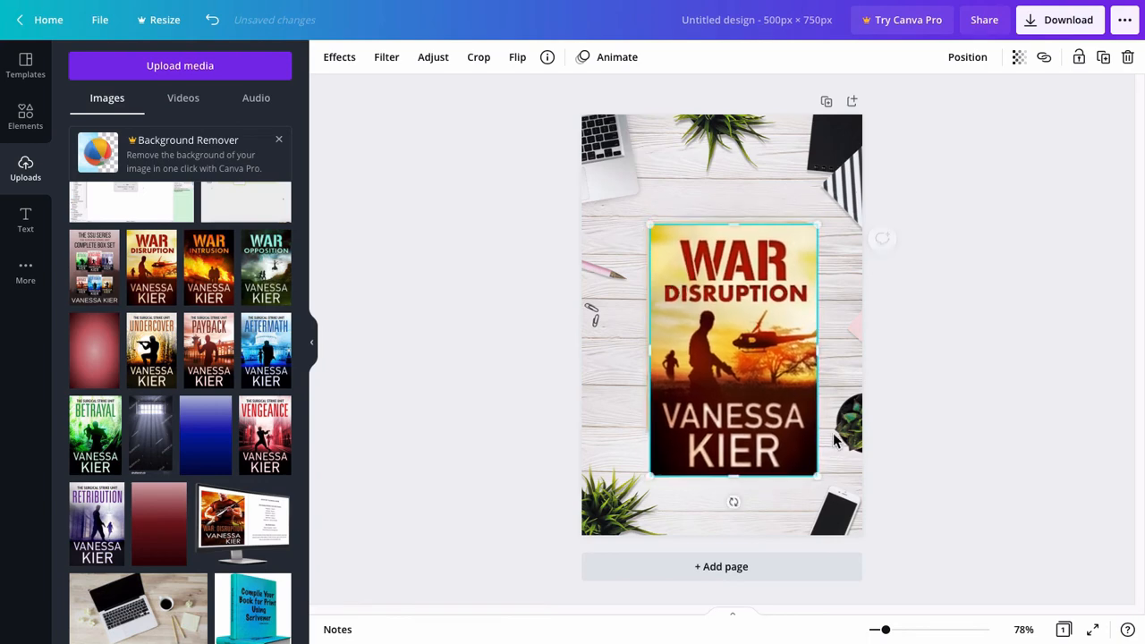
drag(819, 470, 775, 427)
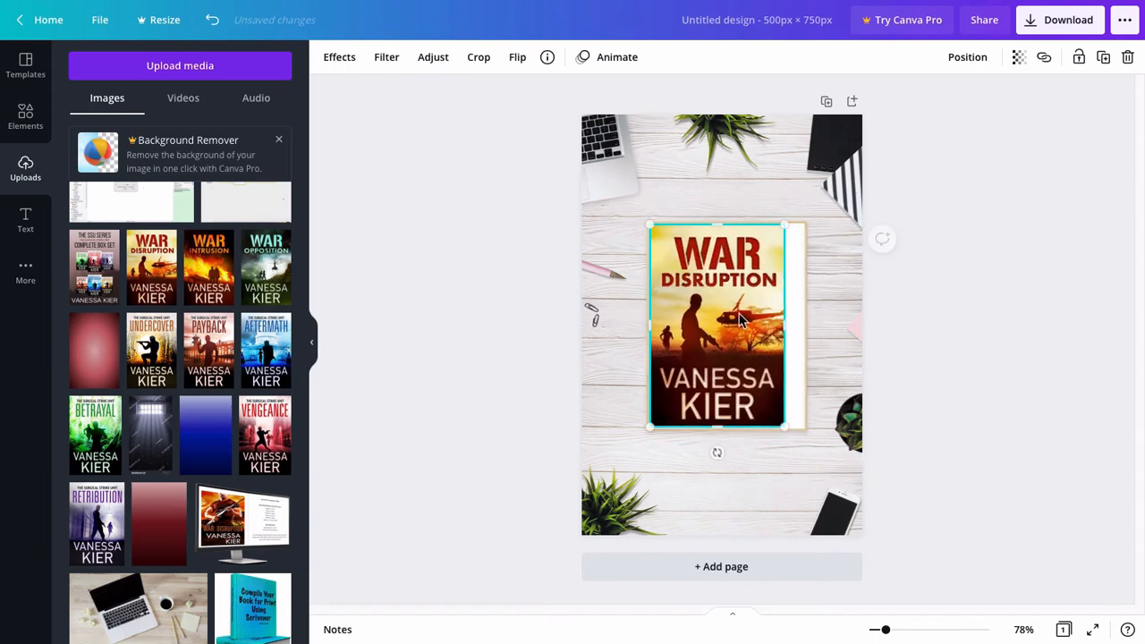
drag(711, 309, 715, 310)
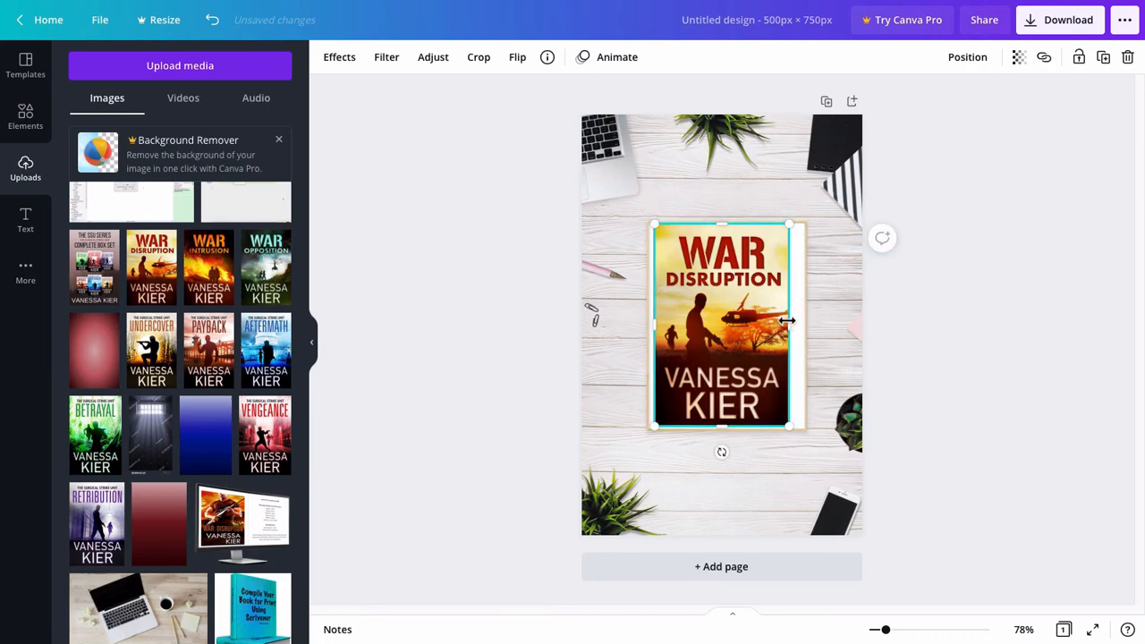
click(542, 309)
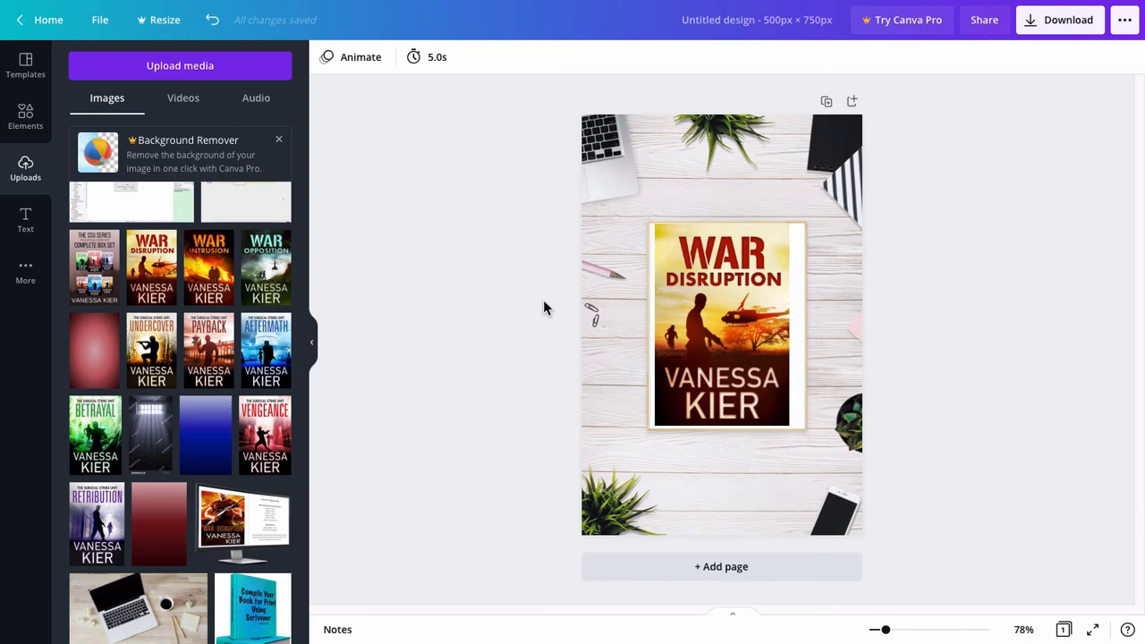
- Delete the War Disruption cover and the wooden-board background photo from the page
click(701, 327)
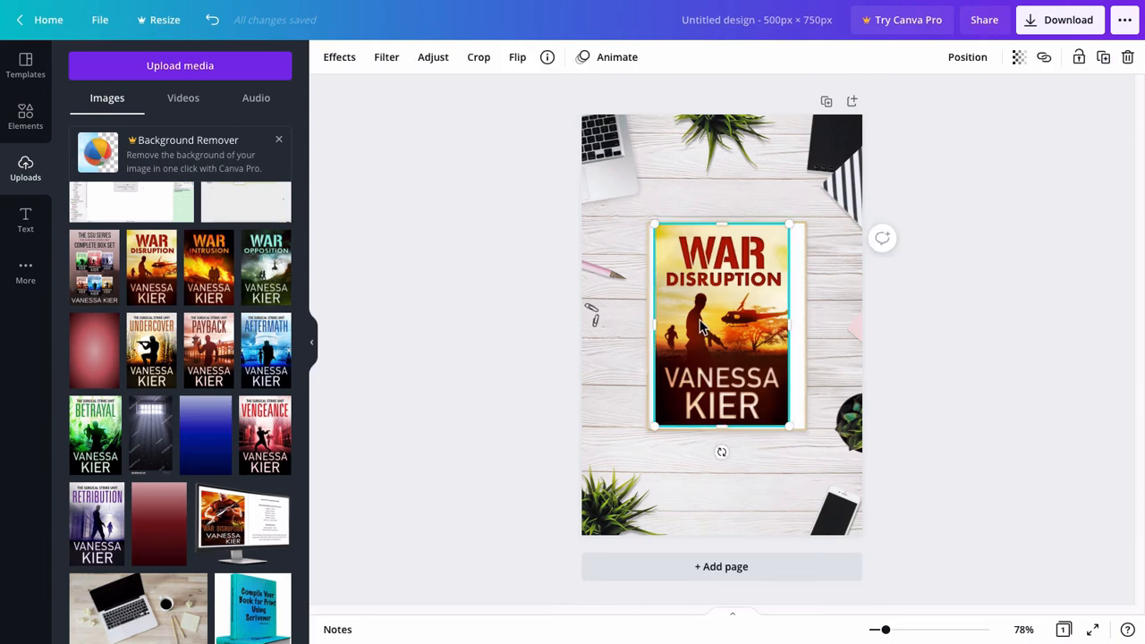
key(Delete)
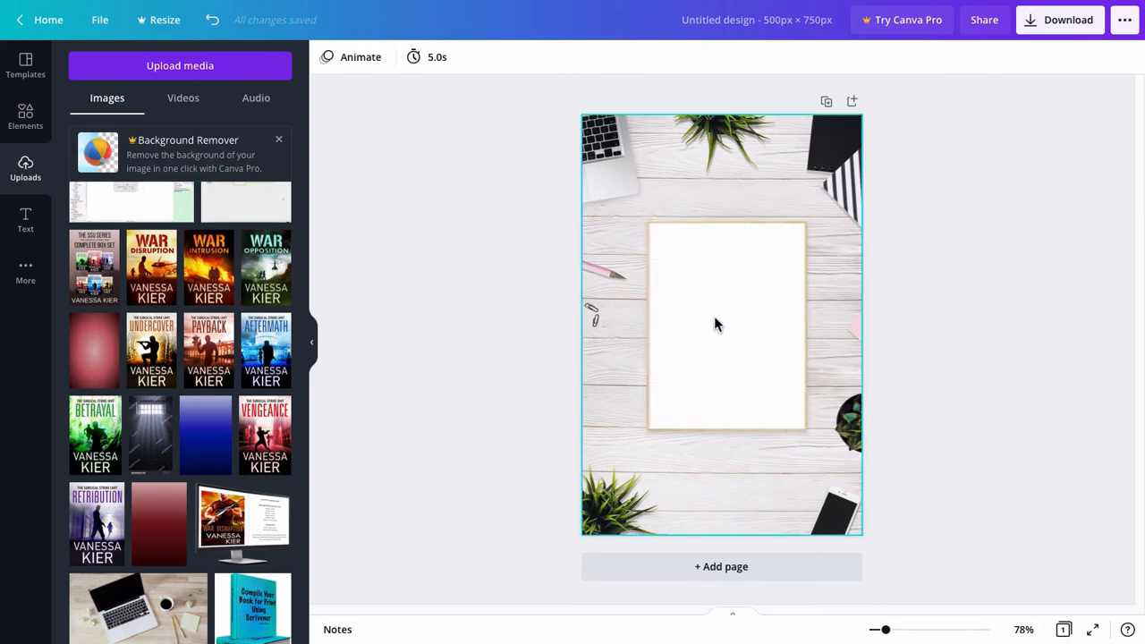
click(613, 317)
key(Delete)
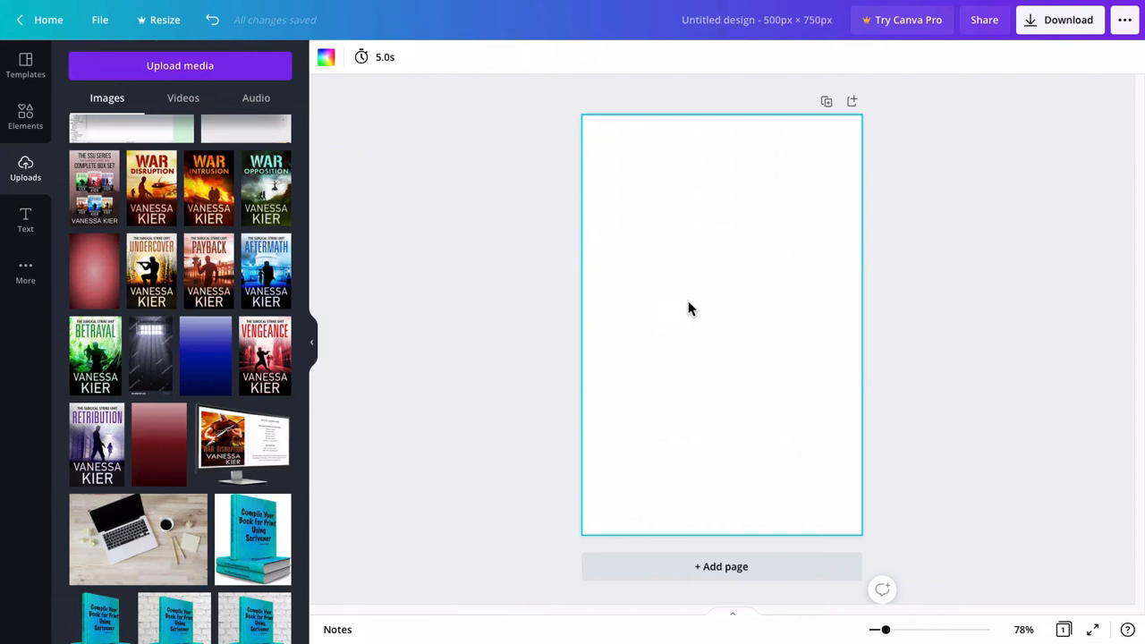
- Place the uploaded War Disruption cover on the blank page so that it fills the whole page as the background
drag(153, 192, 661, 241)
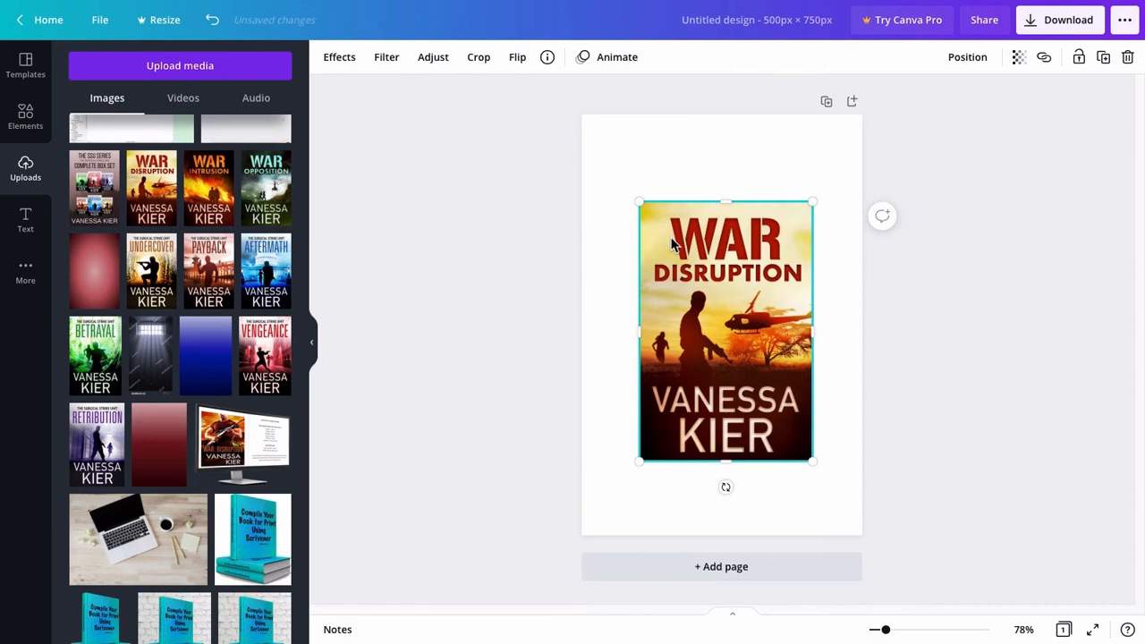
key(Delete)
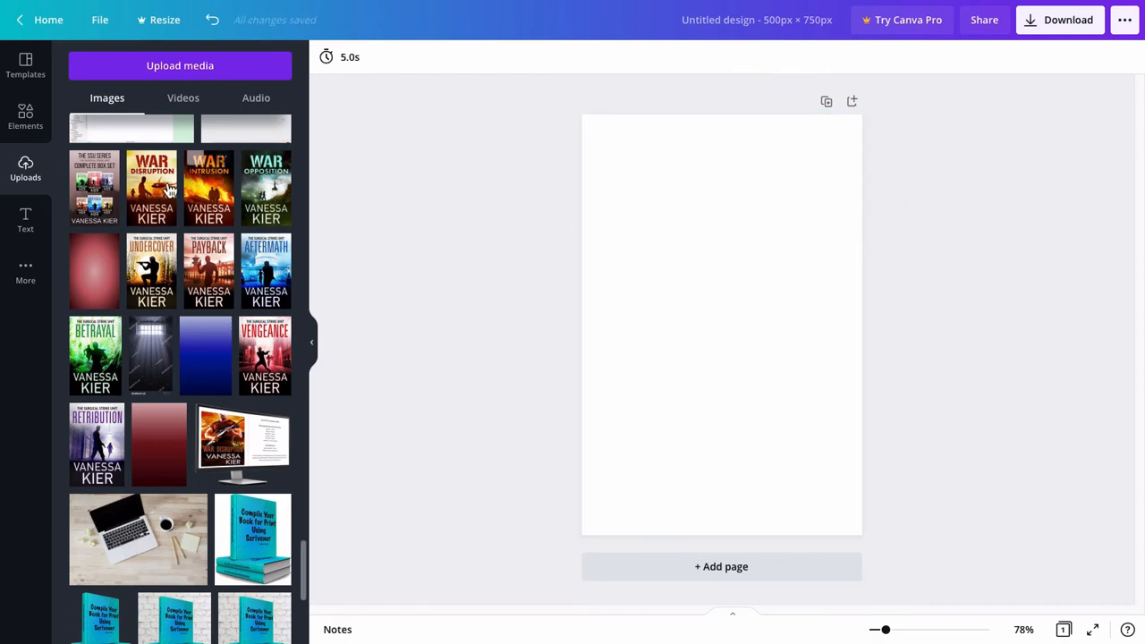
drag(152, 188, 587, 215)
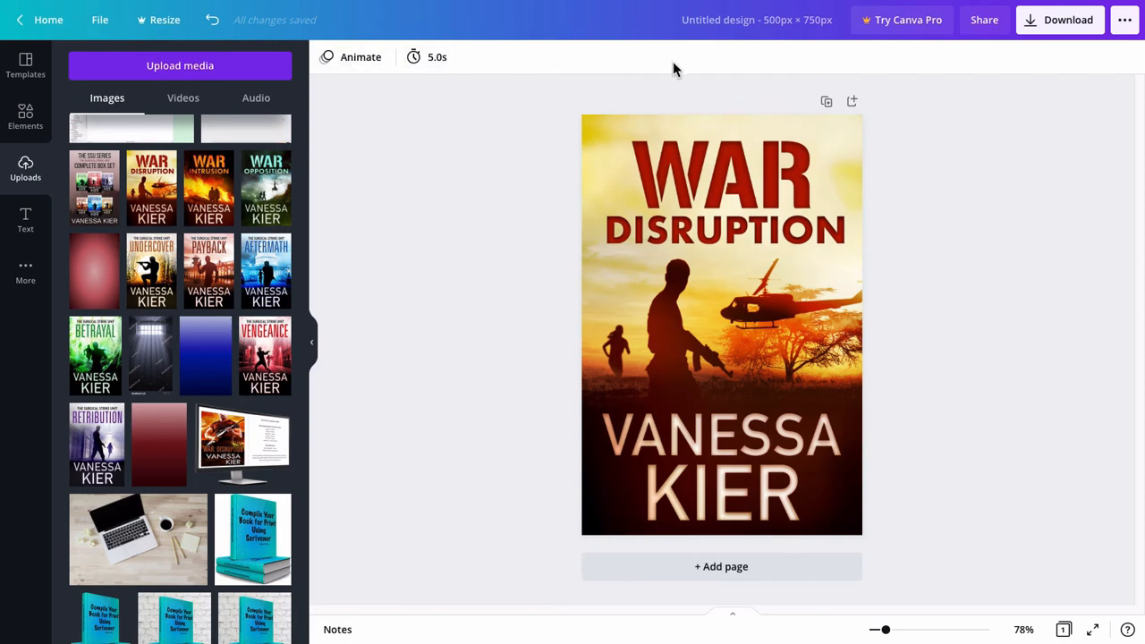
- Show all Smartmockups effects for the page-filling cover and put the cover on the Book 1 mockup
click(726, 158)
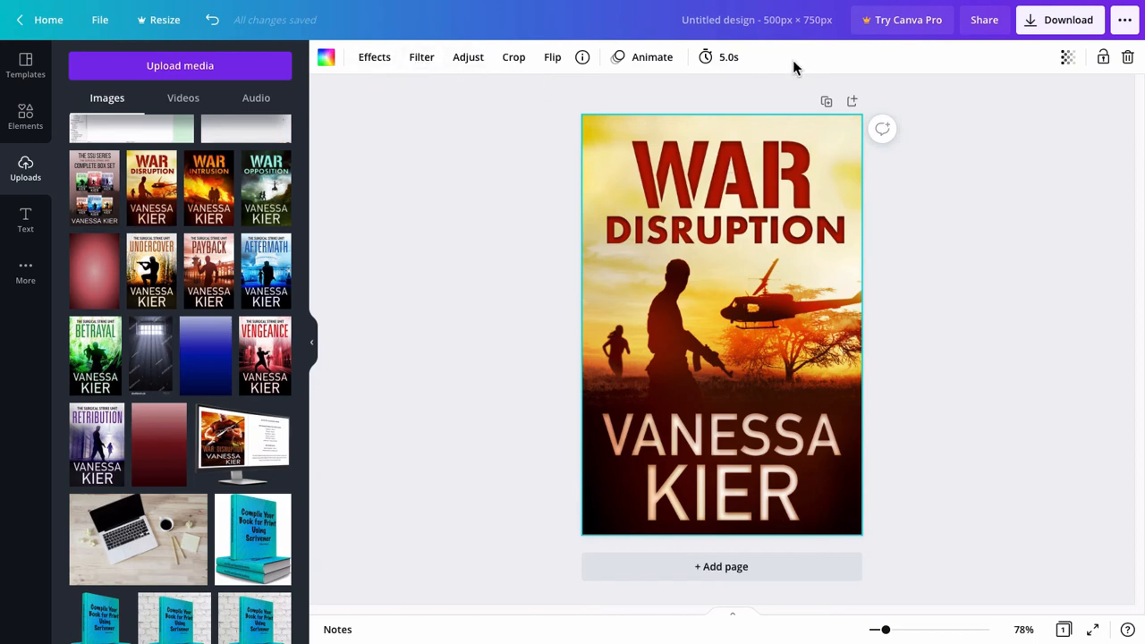
click(367, 64)
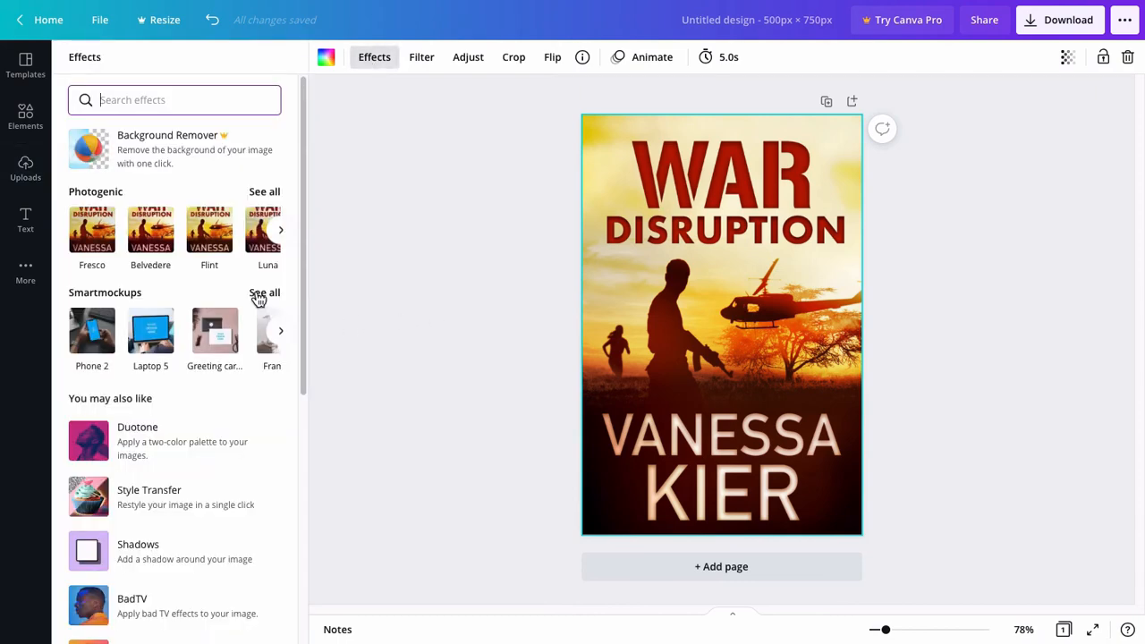
click(262, 293)
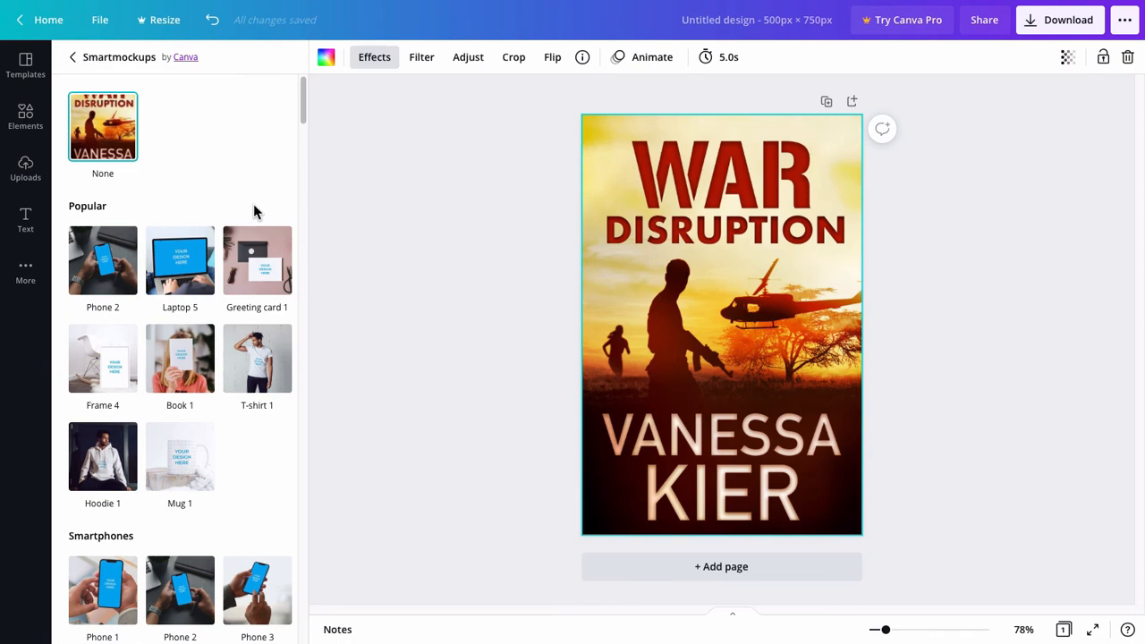
click(177, 359)
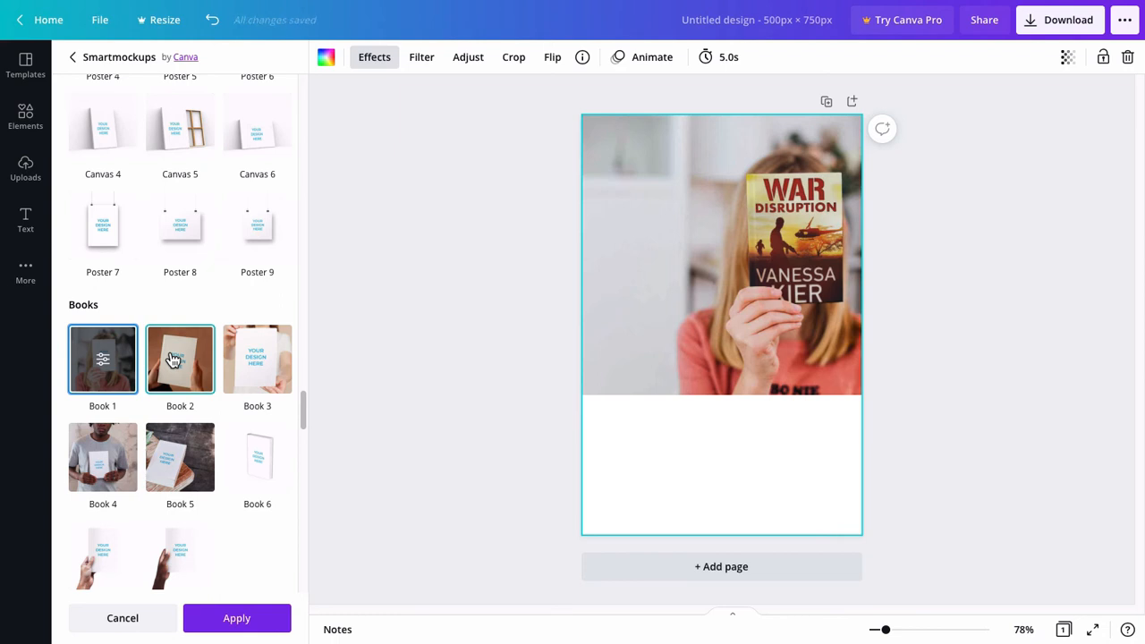
- Look through the Books mockups and switch the cover to the T-shirt 3 mockup from the Clothing group
scroll(184, 197, up, 1)
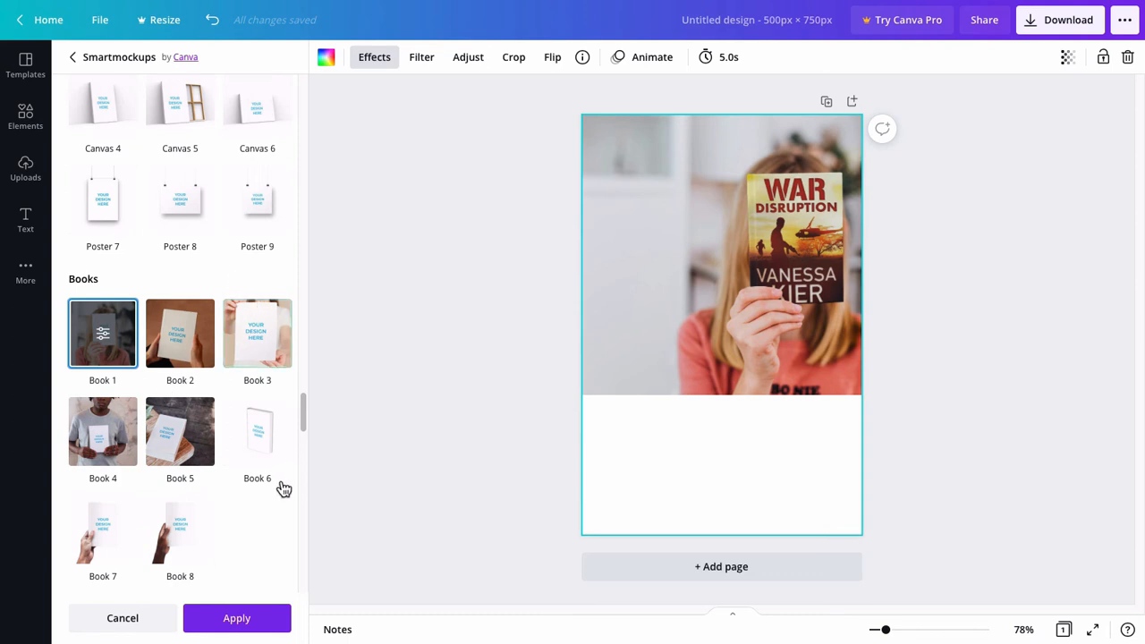
scroll(232, 500, down, 2)
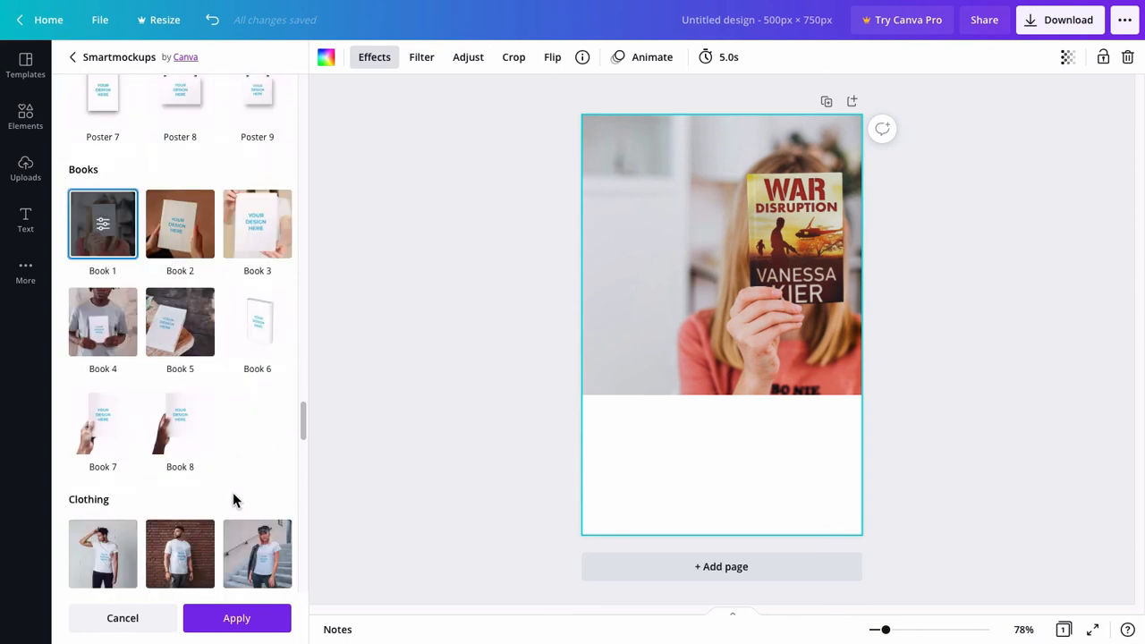
scroll(268, 429, down, 1)
scroll(271, 419, down, 1)
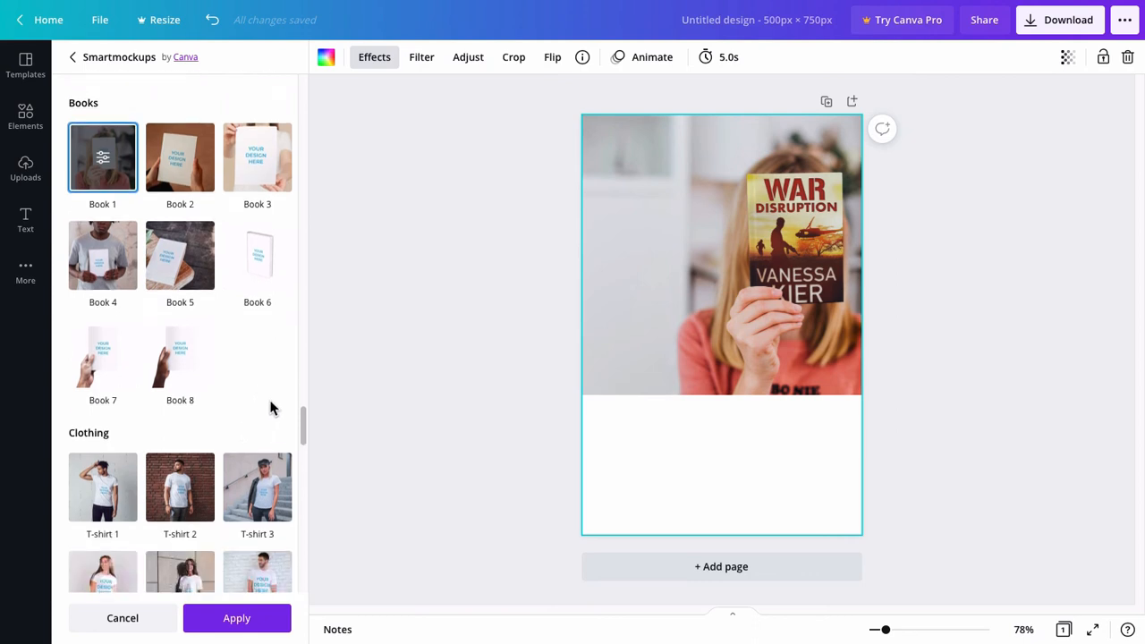
click(273, 505)
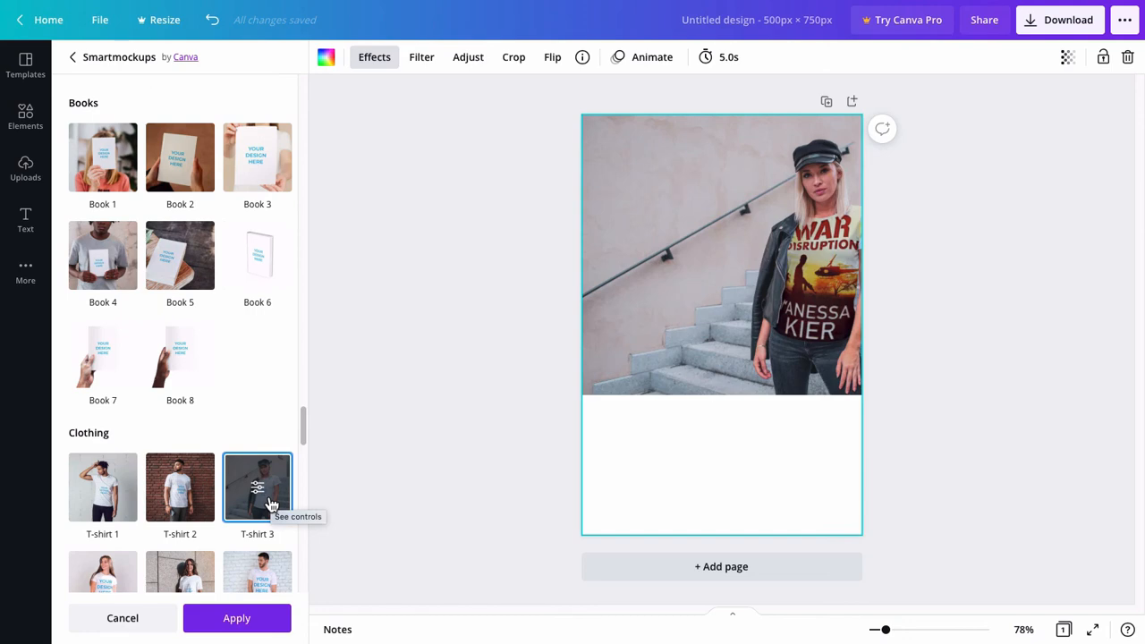
- Look through the other Smartmockups designs in the Clothing, Mugs, and Frames & posters groups
scroll(271, 503, down, 4)
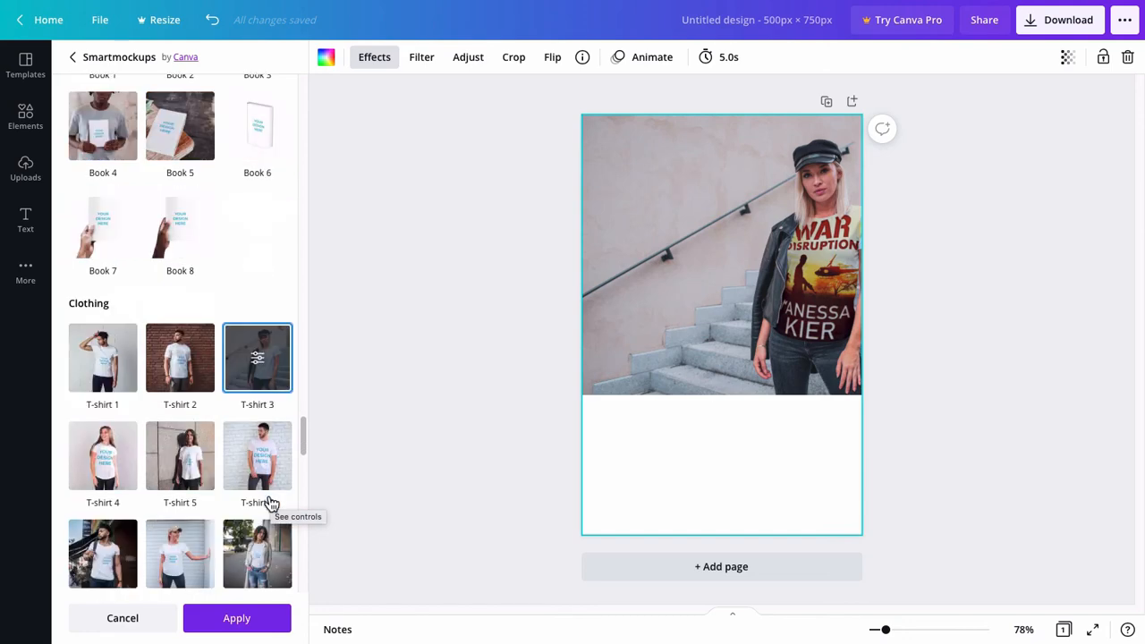
scroll(279, 501, down, 4)
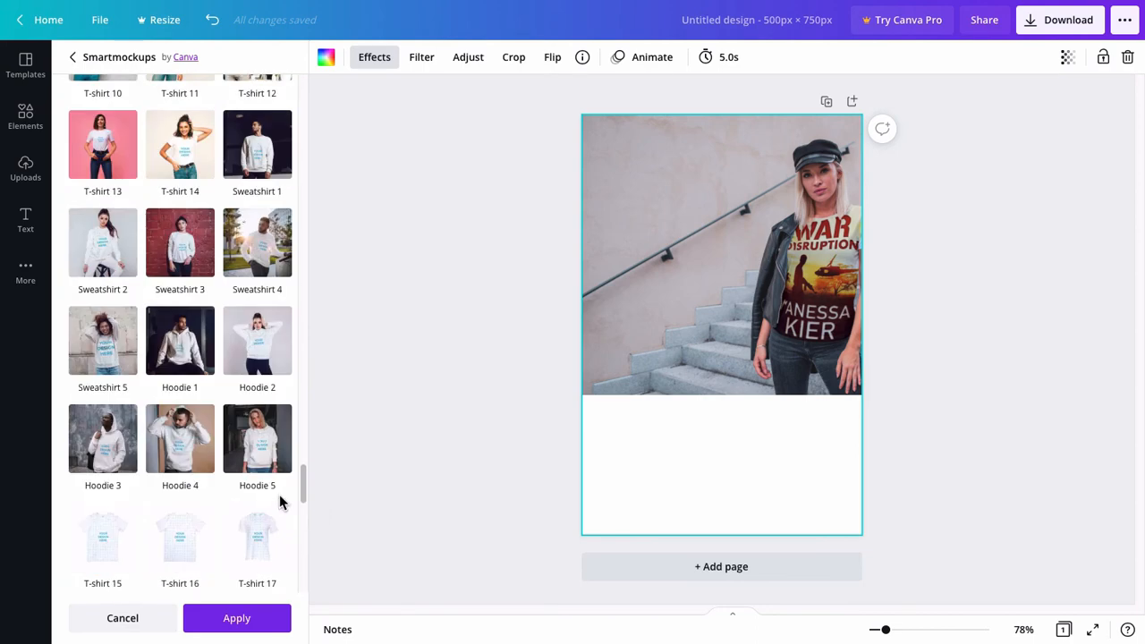
scroll(279, 494, up, 6)
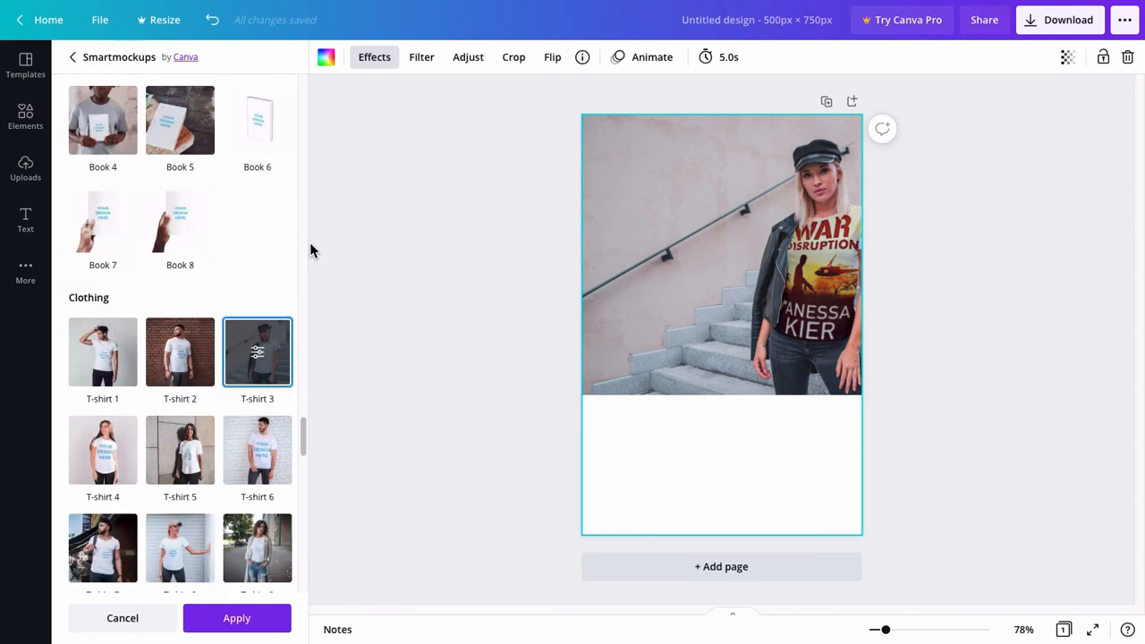
scroll(244, 237, down, 1)
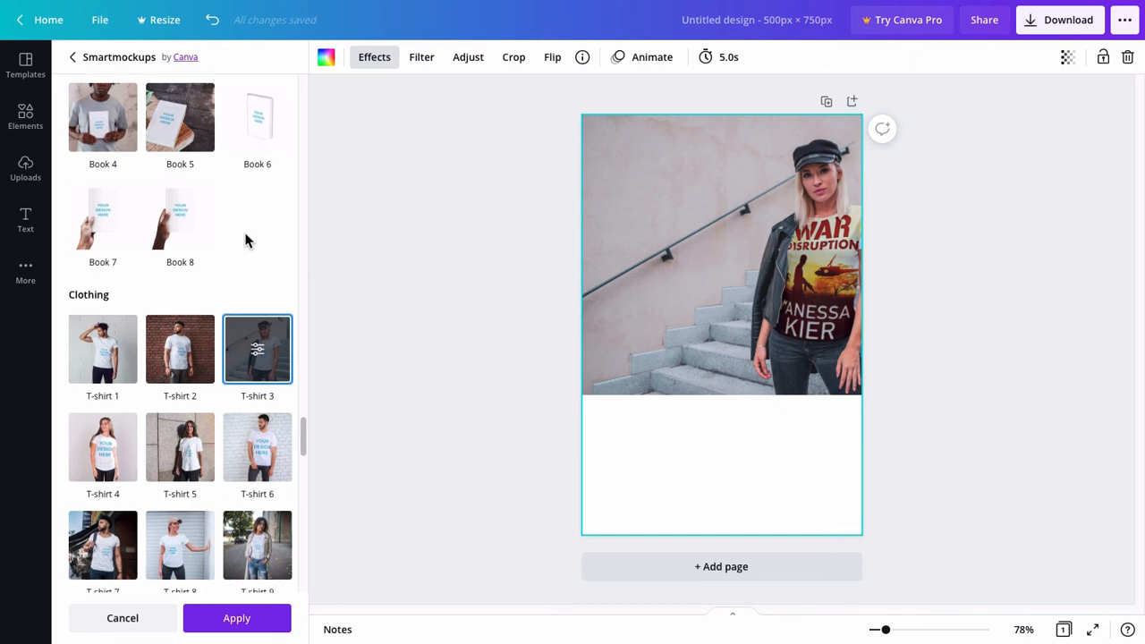
scroll(245, 238, down, 9)
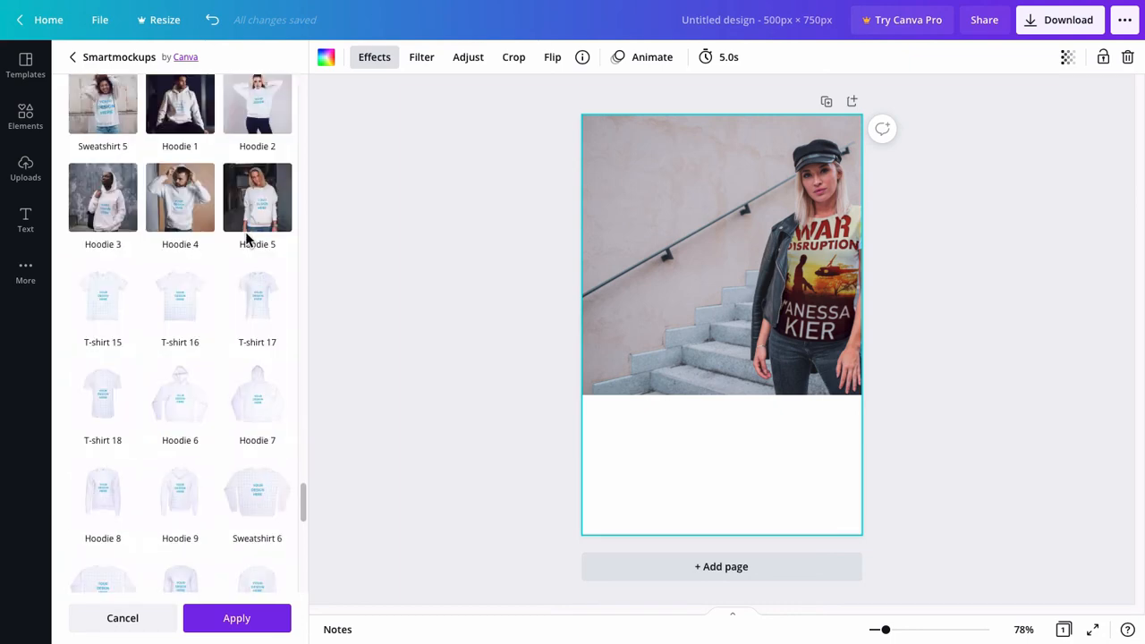
scroll(246, 237, down, 5)
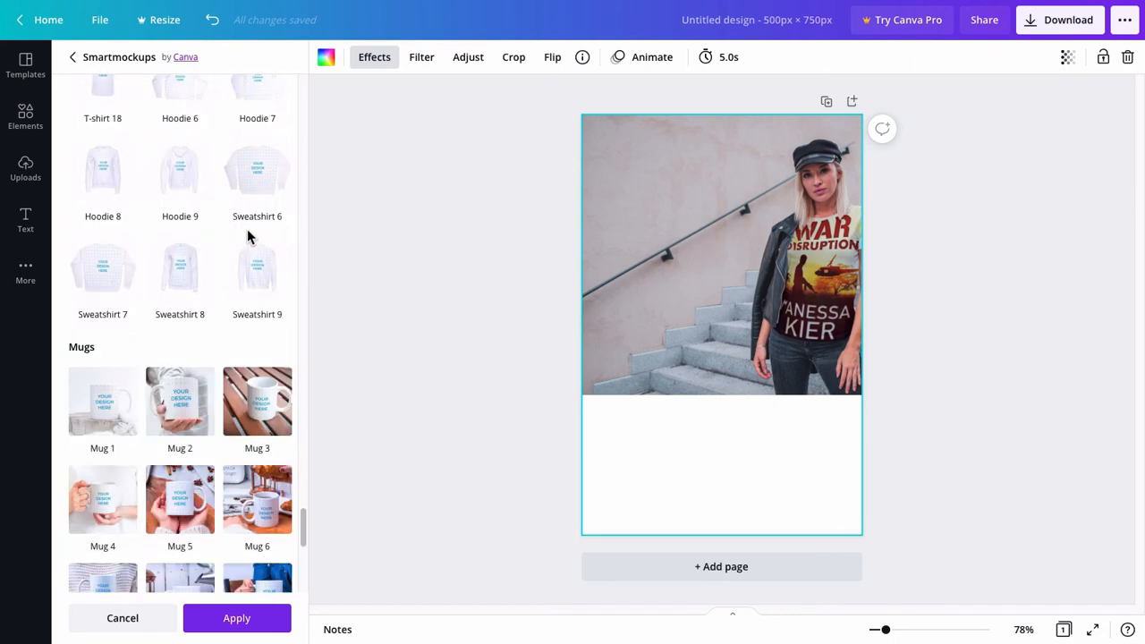
scroll(248, 234, up, 15)
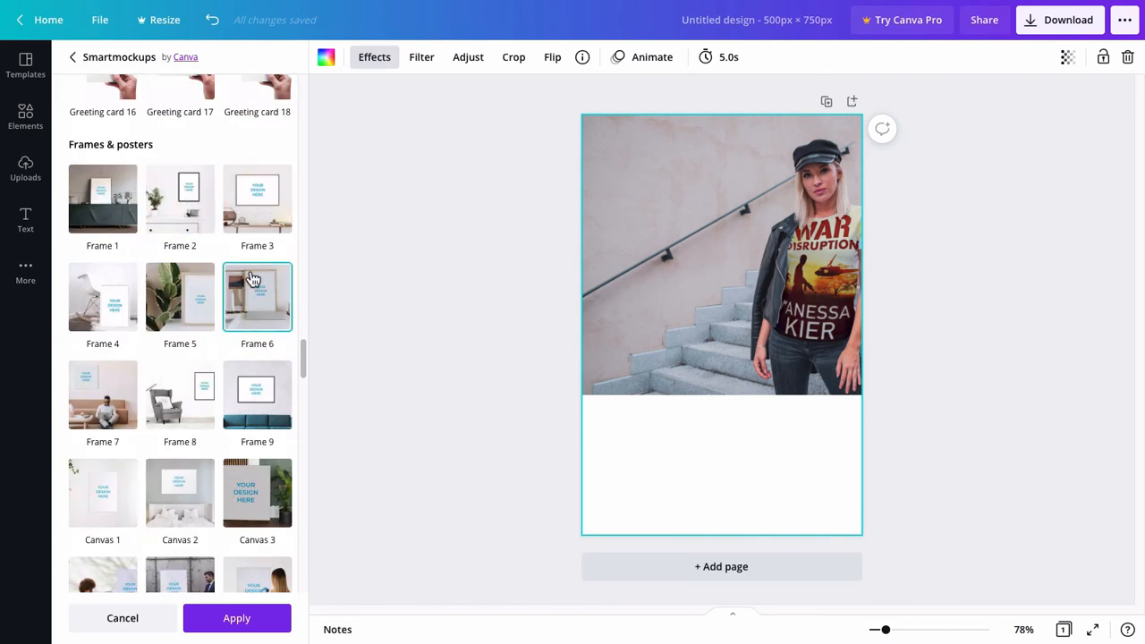
scroll(160, 304, up, 2)
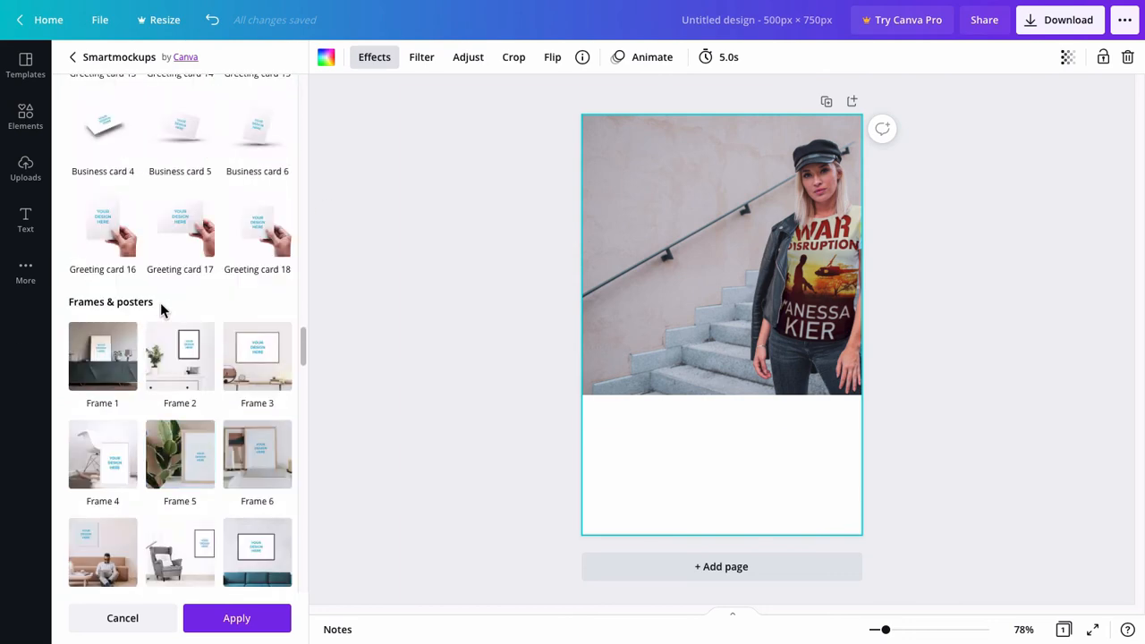
- Detach the T-shirt mockup image from the background and place it at a smaller size in the page's upper right area
scroll(215, 254, up, 3)
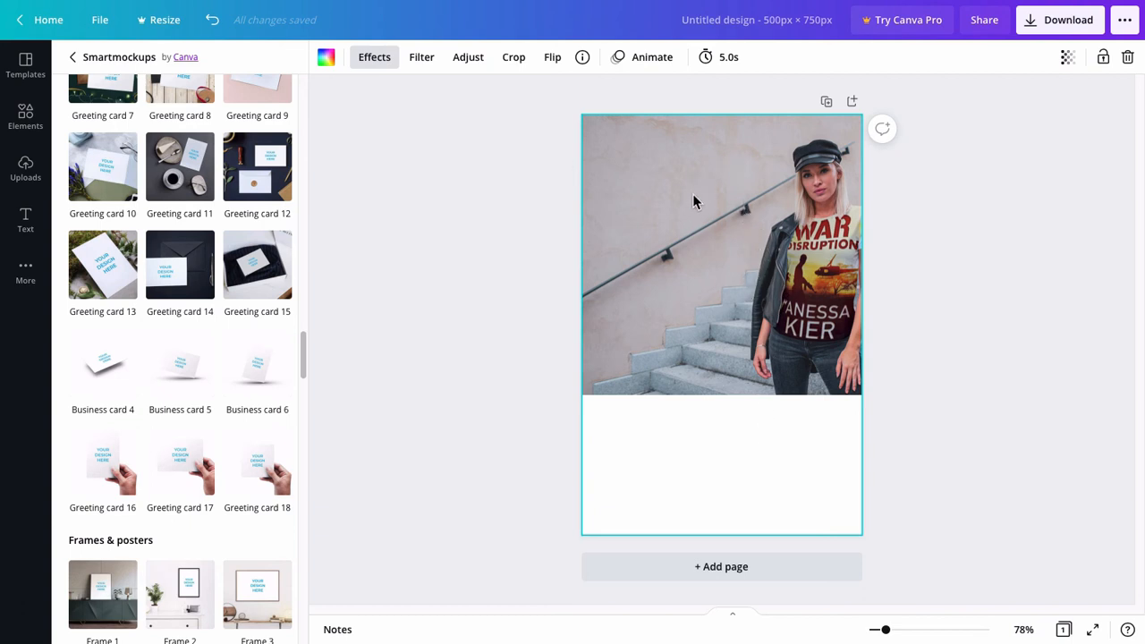
click(758, 287)
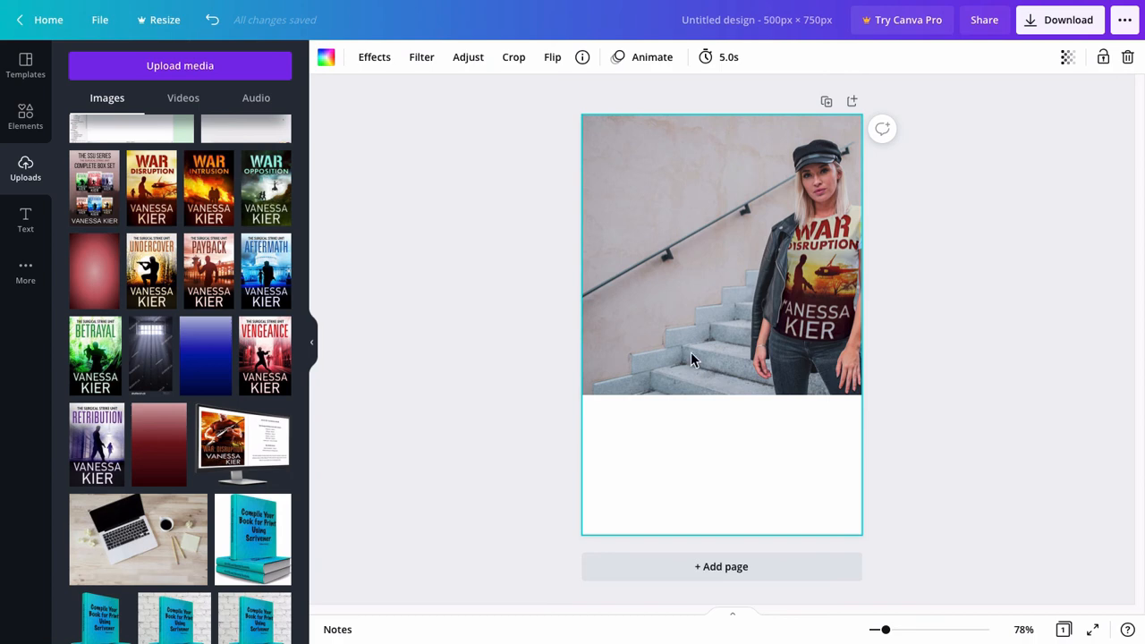
right_click(689, 455)
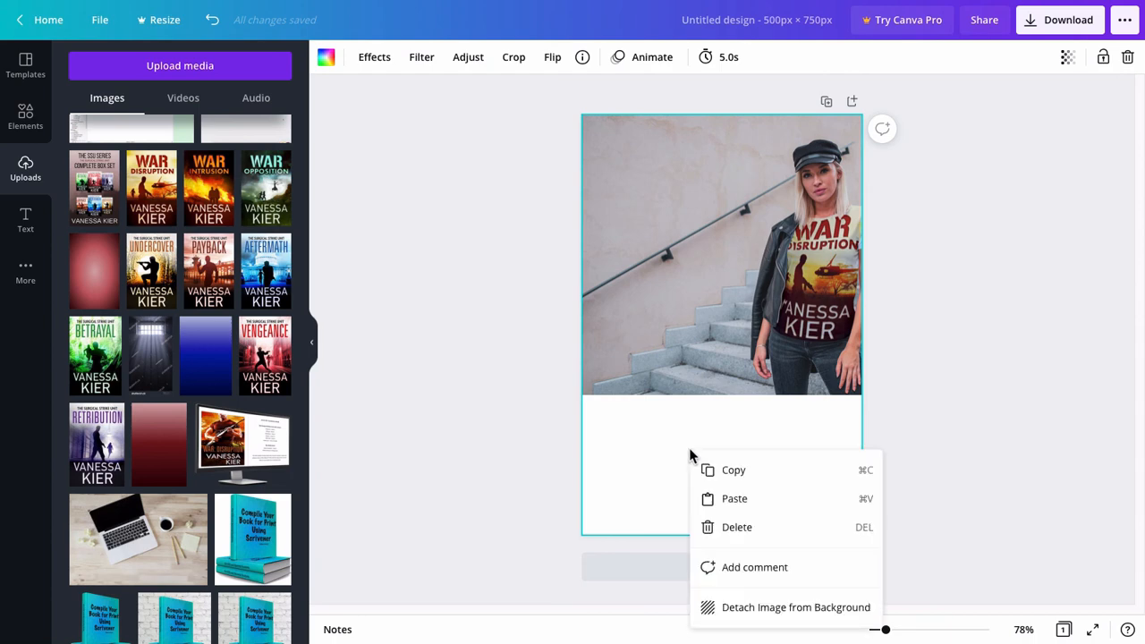
click(756, 612)
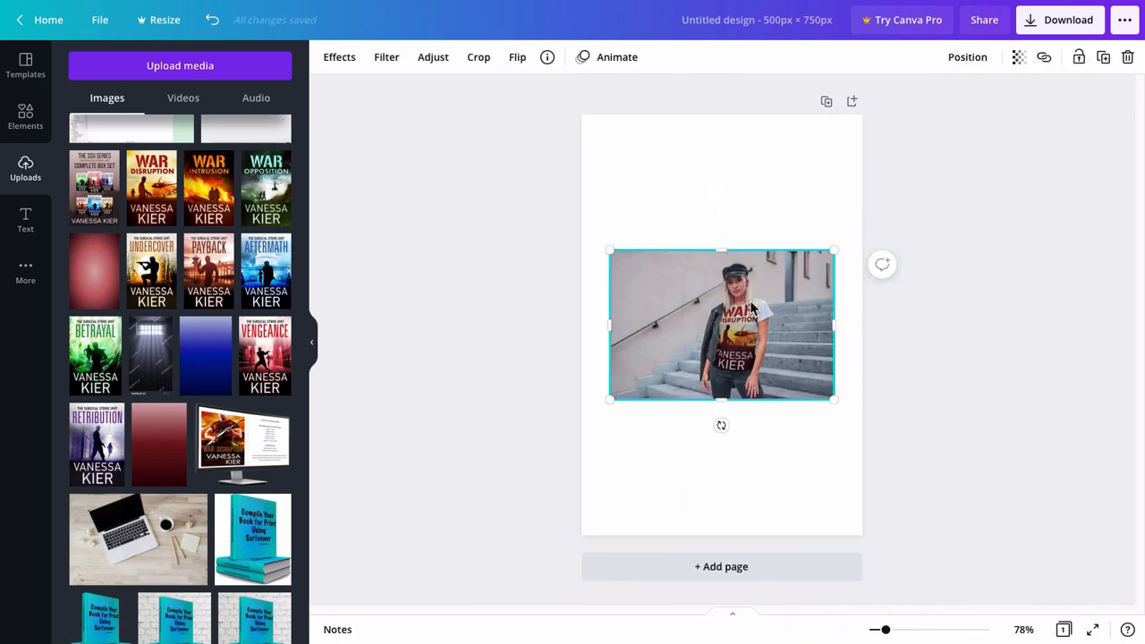
drag(724, 304, 738, 202)
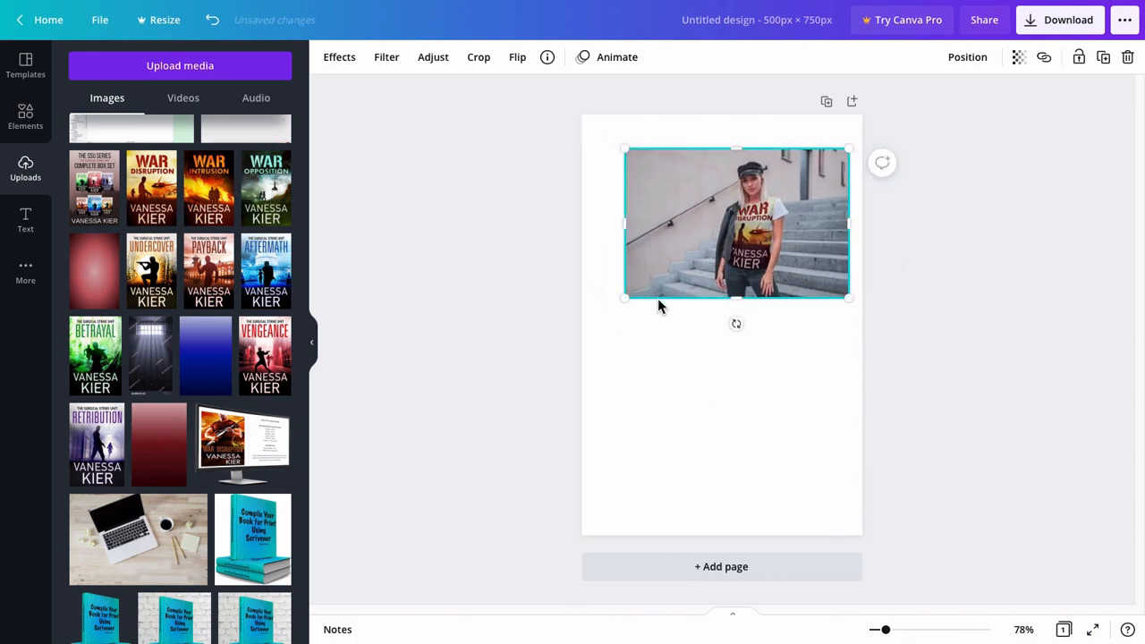
drag(626, 295, 676, 259)
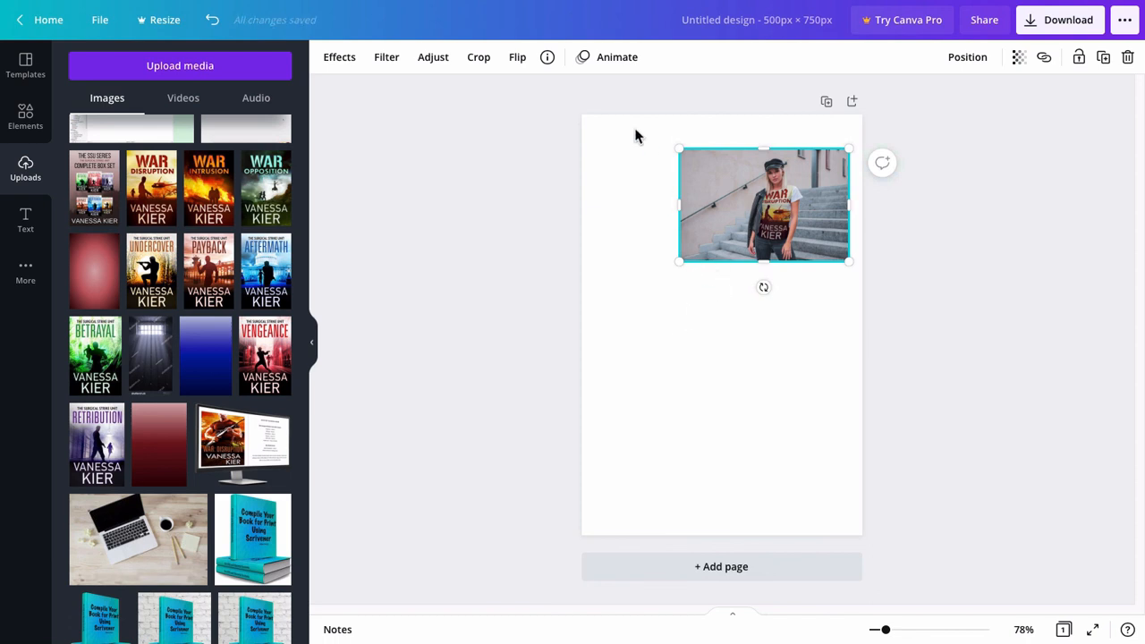
- Put the Dalliance filter on the T-shirt mockup image
click(435, 61)
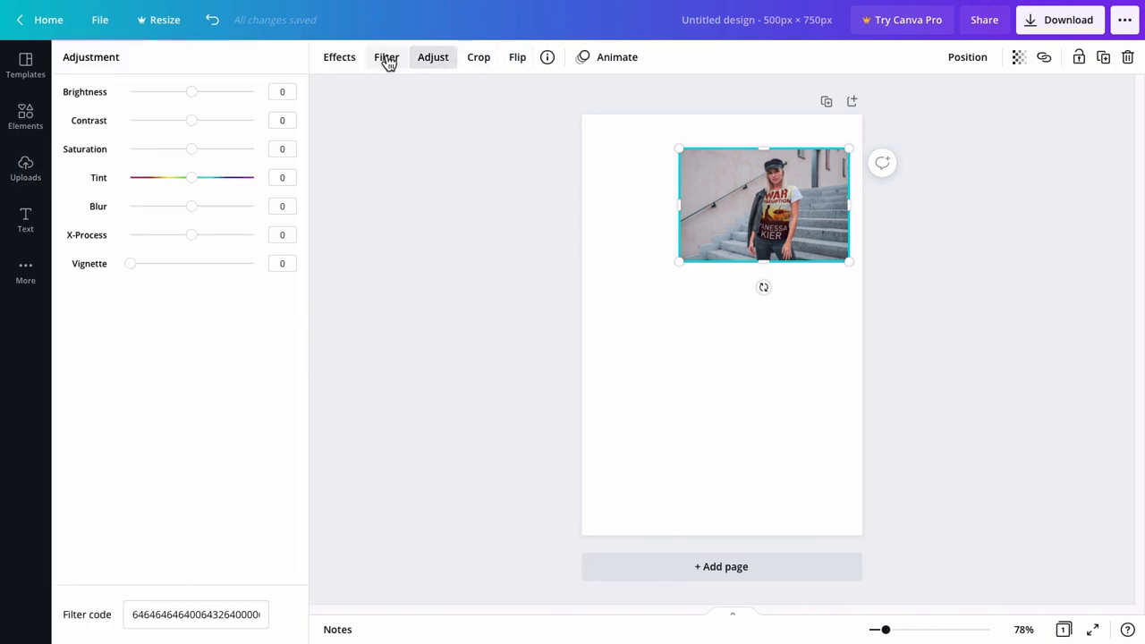
click(386, 61)
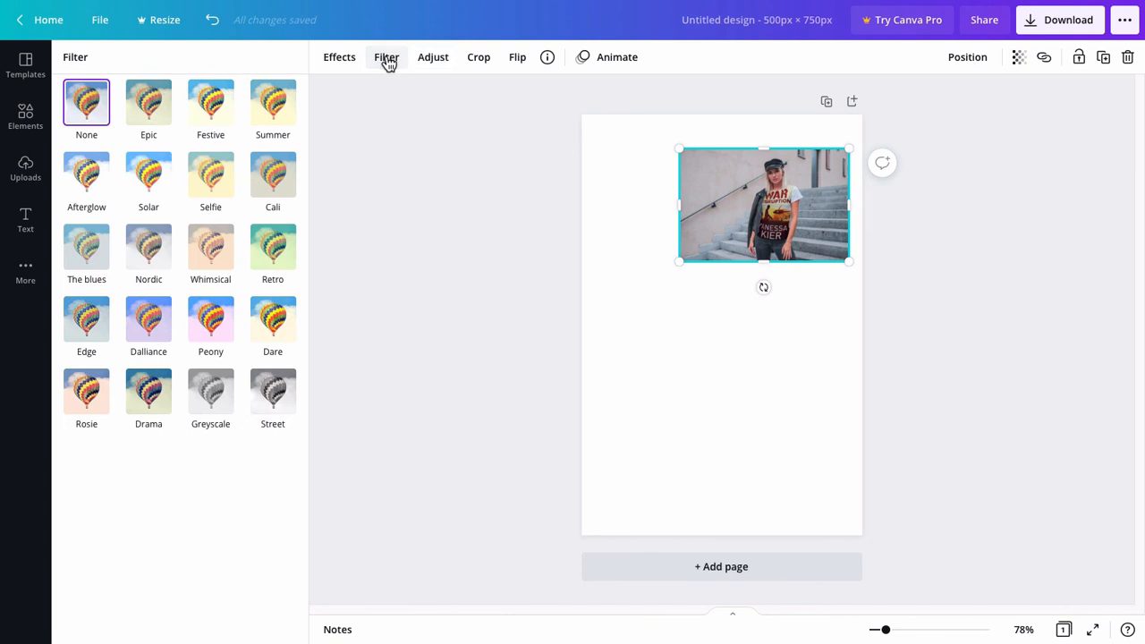
click(214, 326)
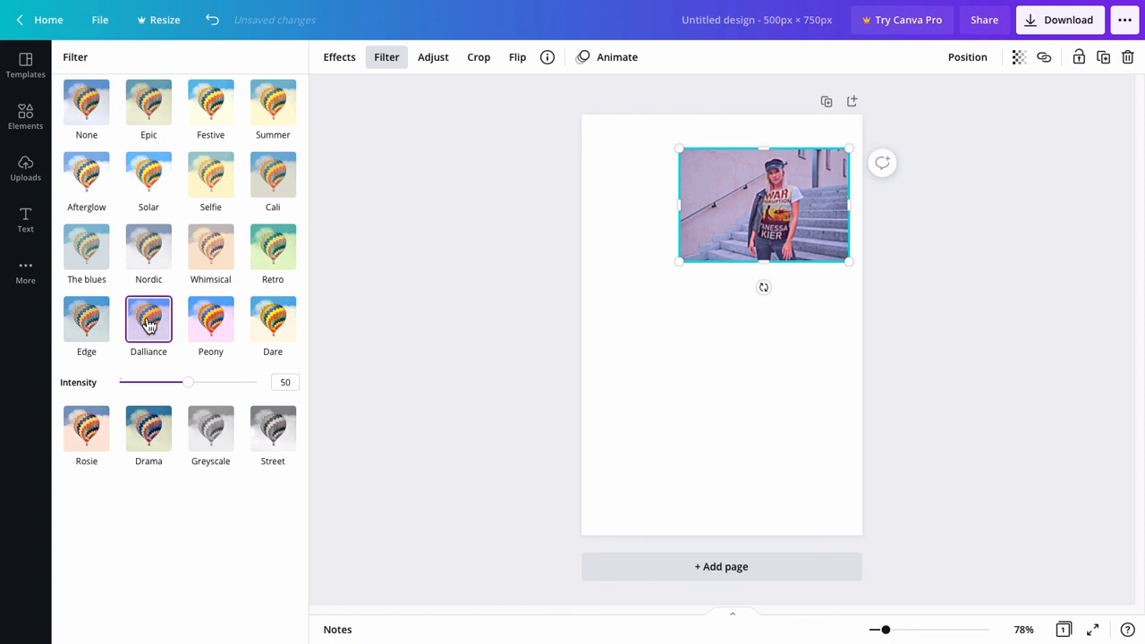
- Show all Photogenic effects for the T-shirt mockup image and choose the Latte effect from the Warm group
click(338, 59)
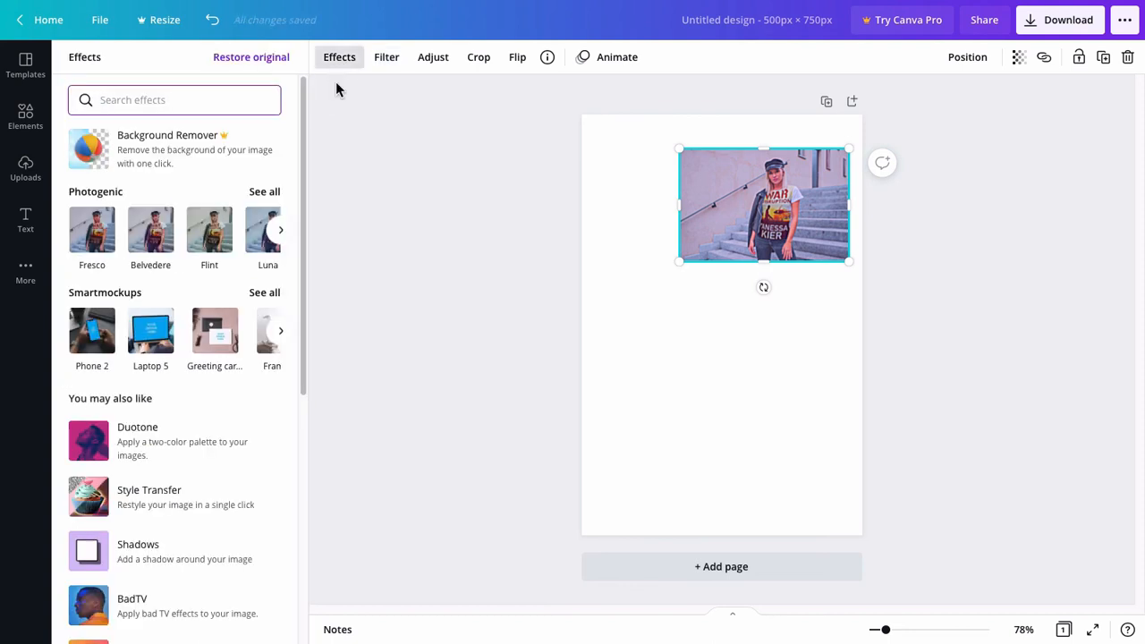
click(263, 193)
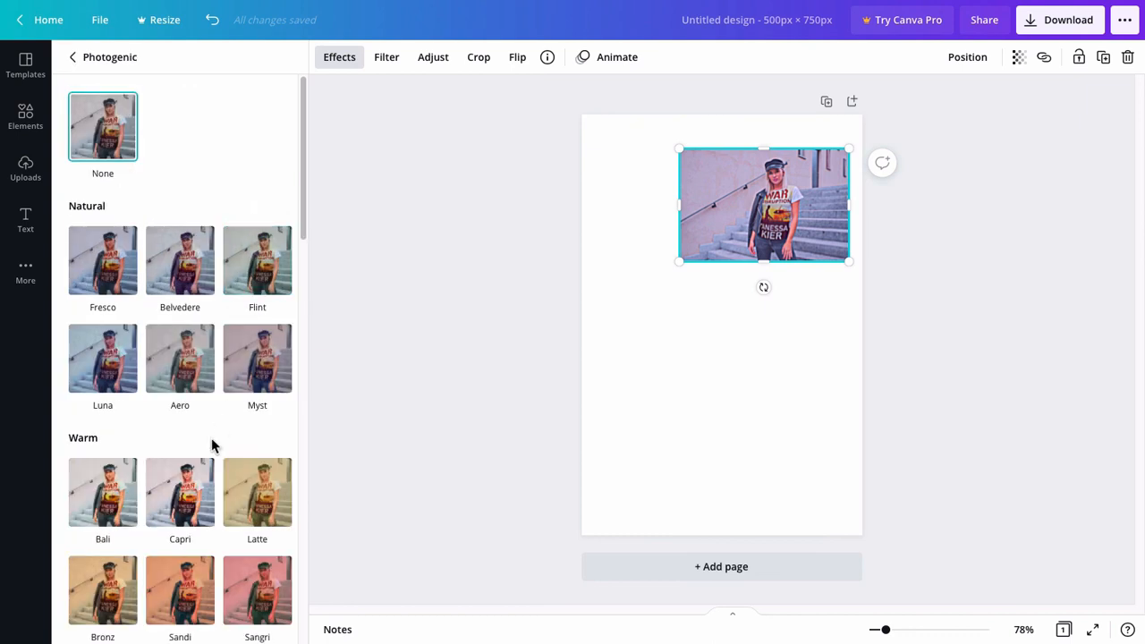
click(239, 497)
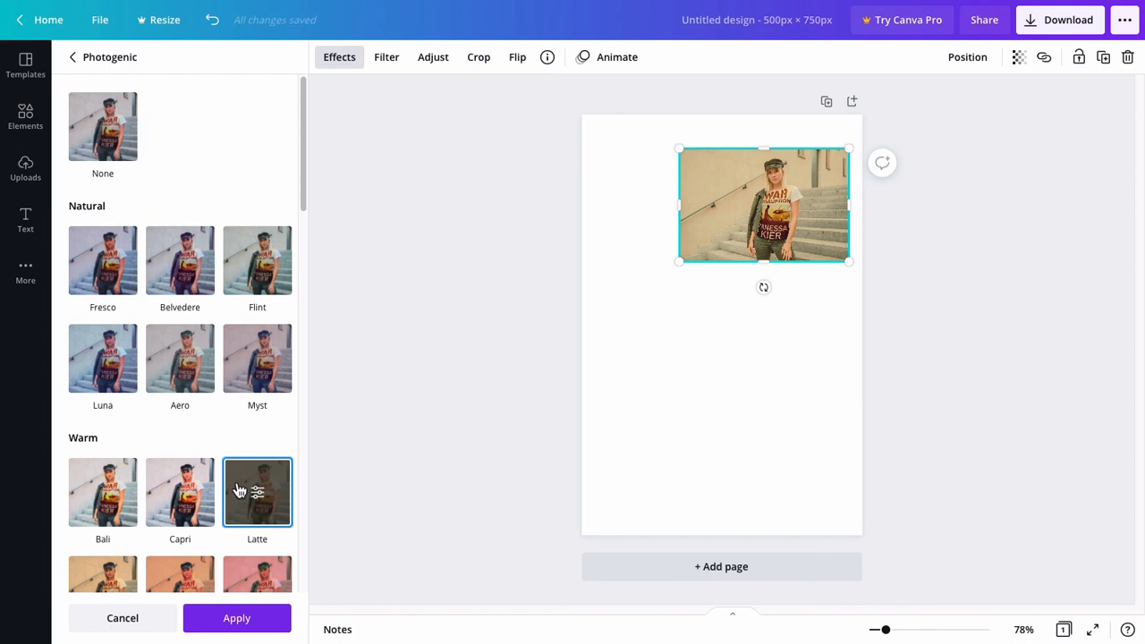
scroll(240, 490, down, 2)
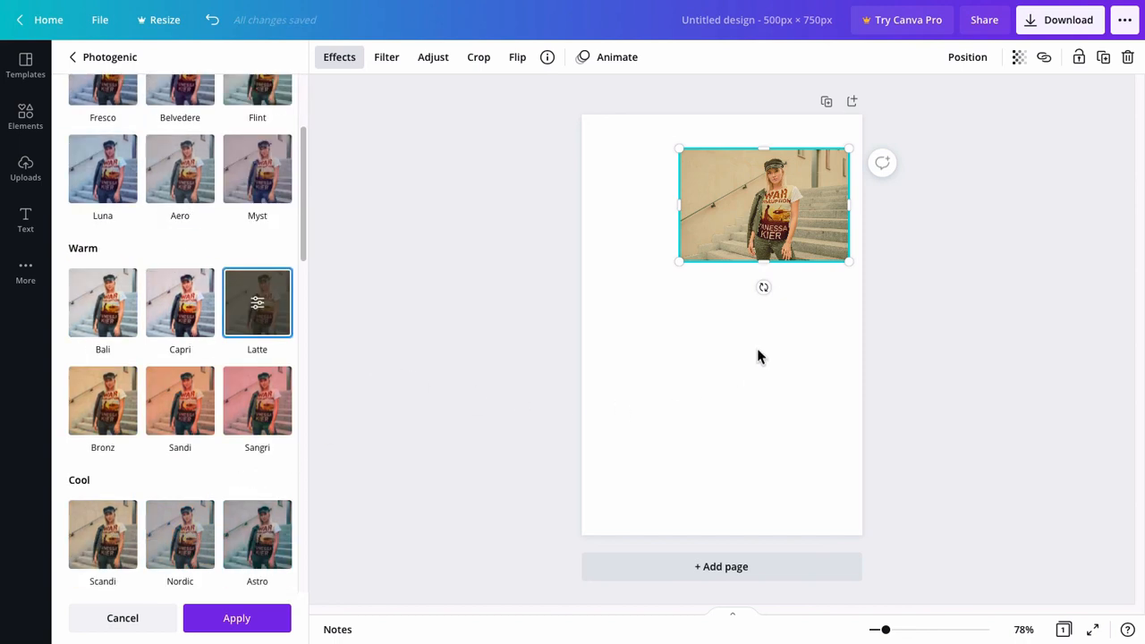
mouse_move(763, 292)
mouse_down()
mouse_move(736, 276)
mouse_move(739, 289)
mouse_move(781, 299)
mouse_move(824, 289)
mouse_move(761, 301)
mouse_up()
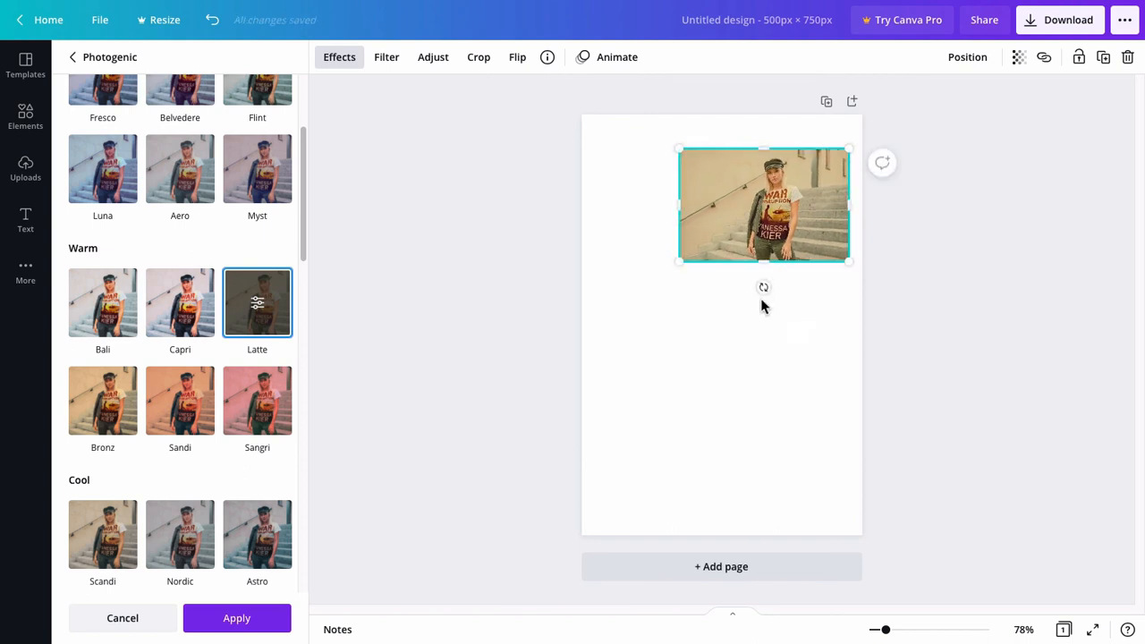